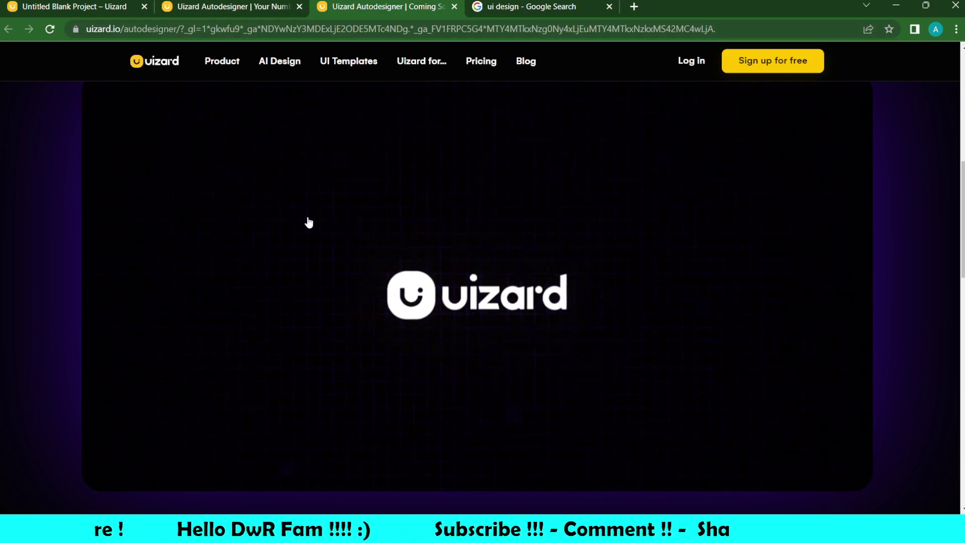
# Look through the Uizard Autodesigner landing page and its demo video of a weather app generated from text
pyautogui.scroll(-5, 310, 223)
pyautogui.scroll(7, 309, 223)
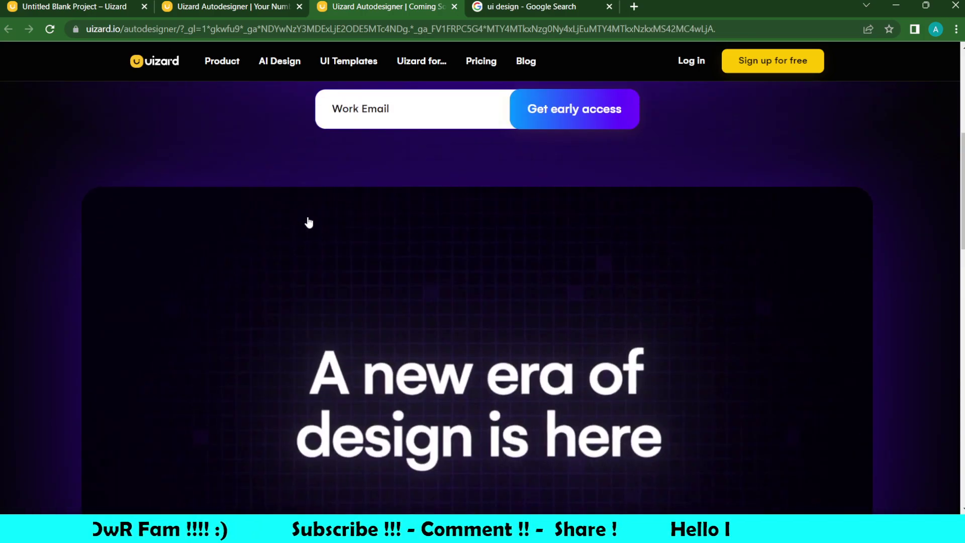
pyautogui.scroll(-3, 309, 222)
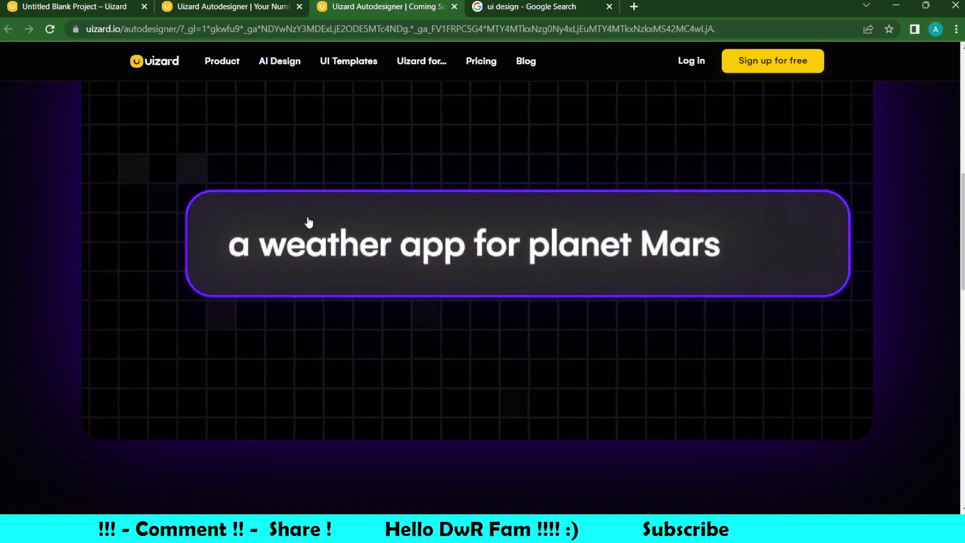
pyautogui.scroll(-2, 309, 223)
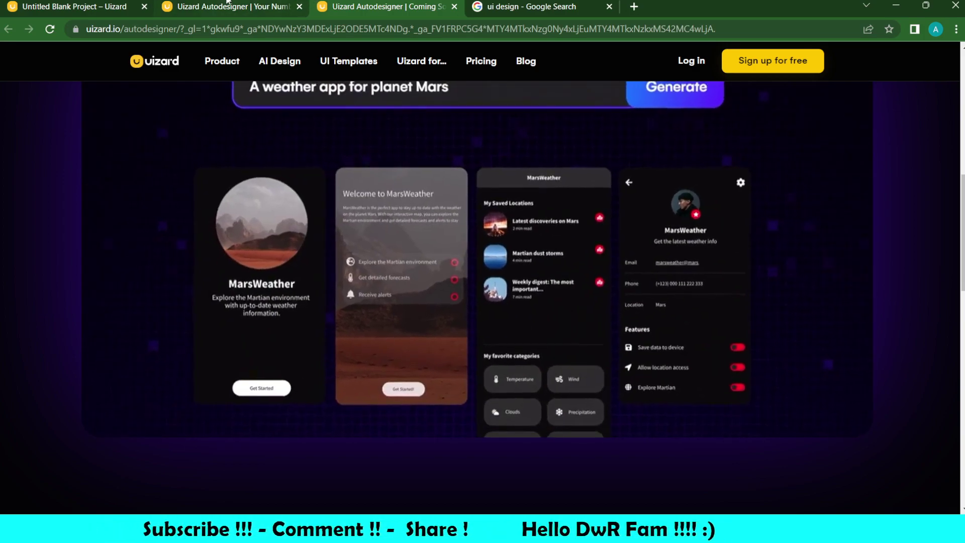
# Switch to the Autodesigner waitlist page and read the waitlist position and the link-sharing details
pyautogui.click(228, 4)
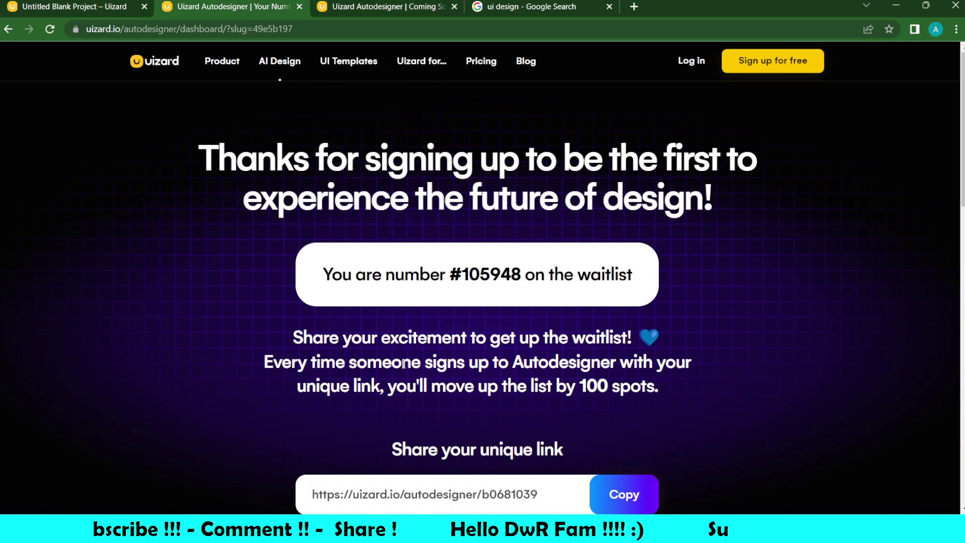
pyautogui.scroll(-1, 405, 369)
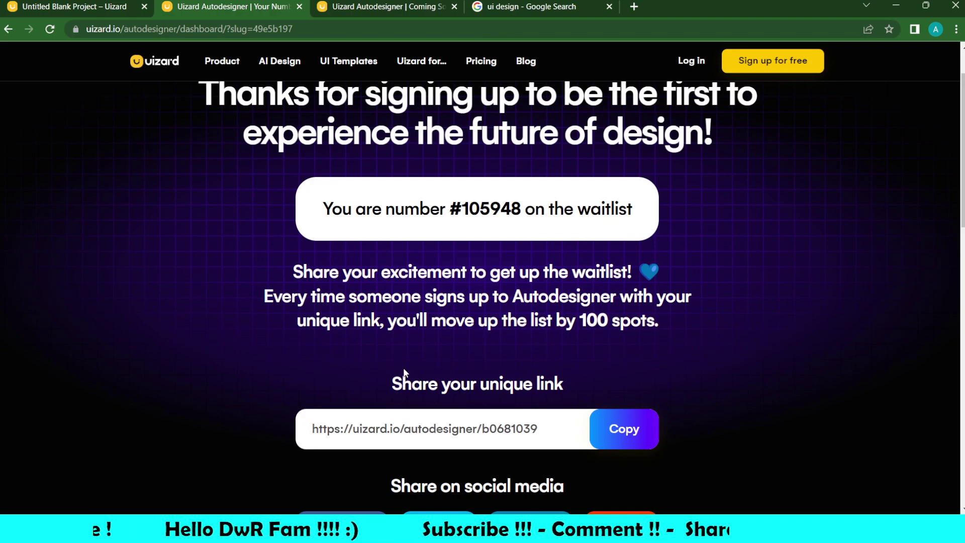
pyautogui.scroll(-1, 404, 370)
pyautogui.scroll(2, 406, 370)
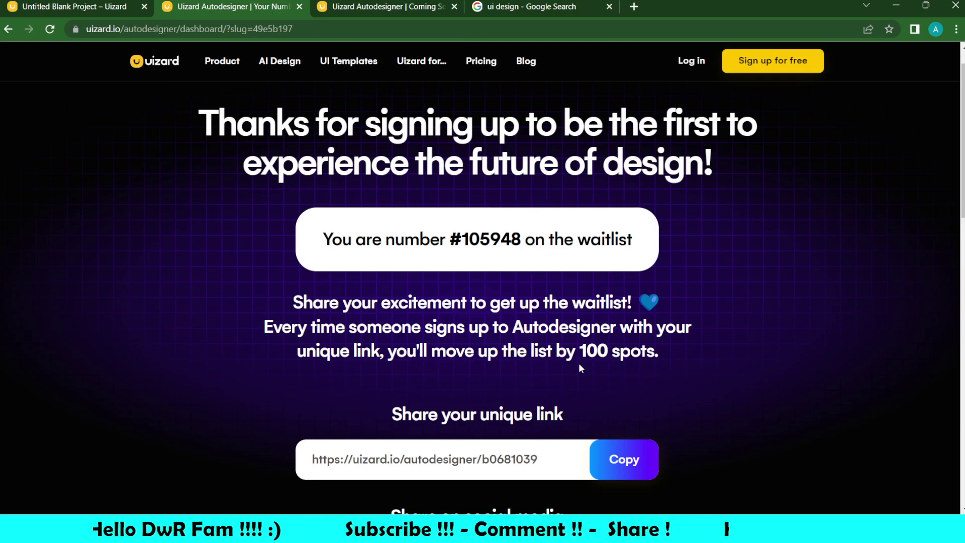
pyautogui.scroll(-1, 578, 363)
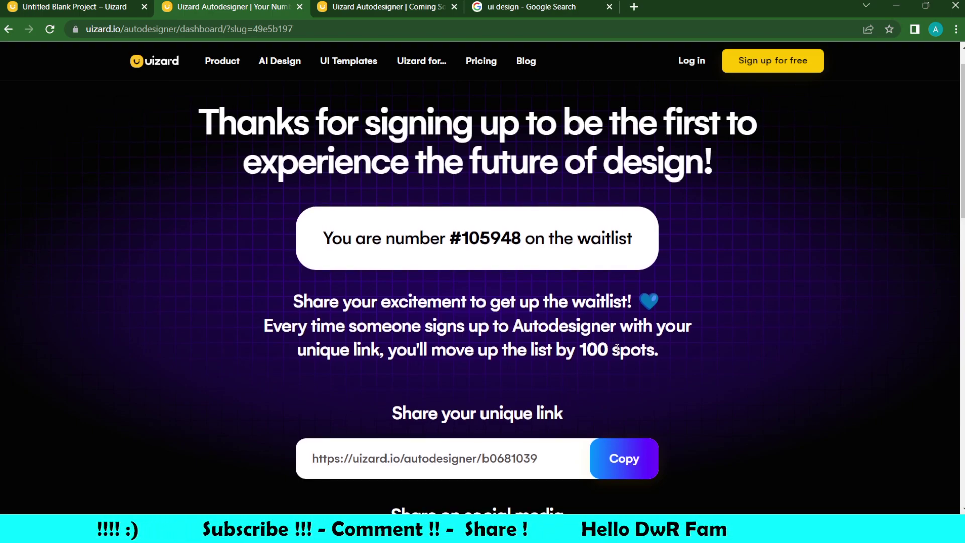
pyautogui.scroll(1, 617, 348)
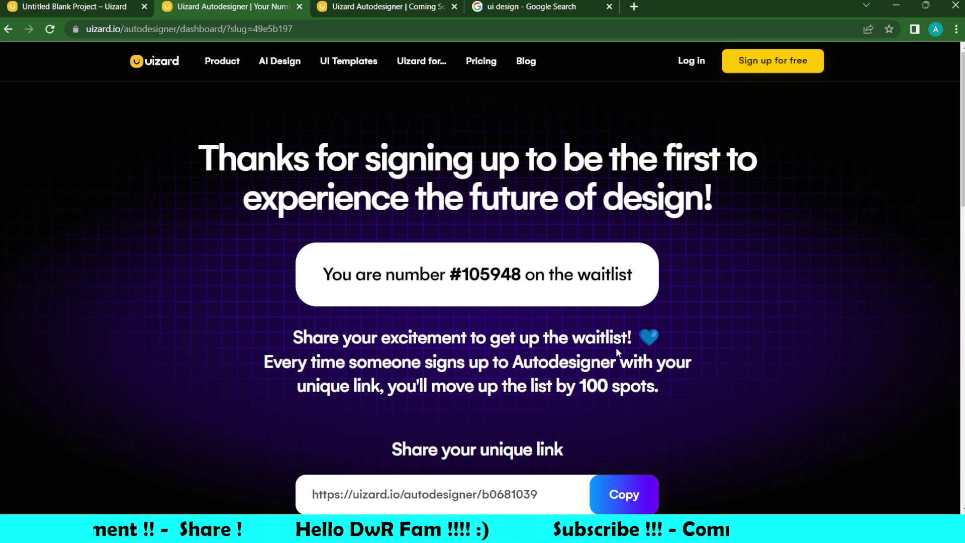
pyautogui.scroll(-1, 617, 348)
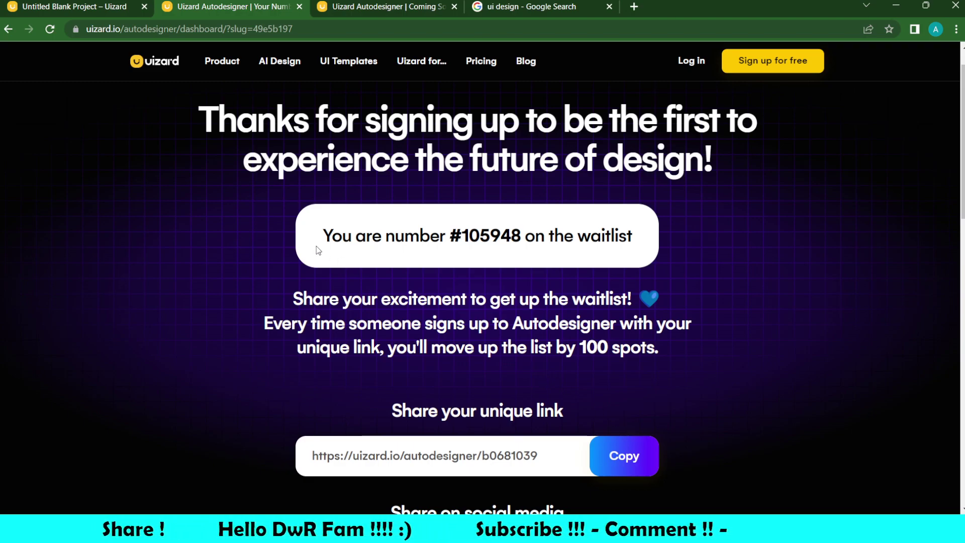
# Return to the Untitled Blank Project and review its Magic tools, including Scan Screenshot
pyautogui.click(39, 4)
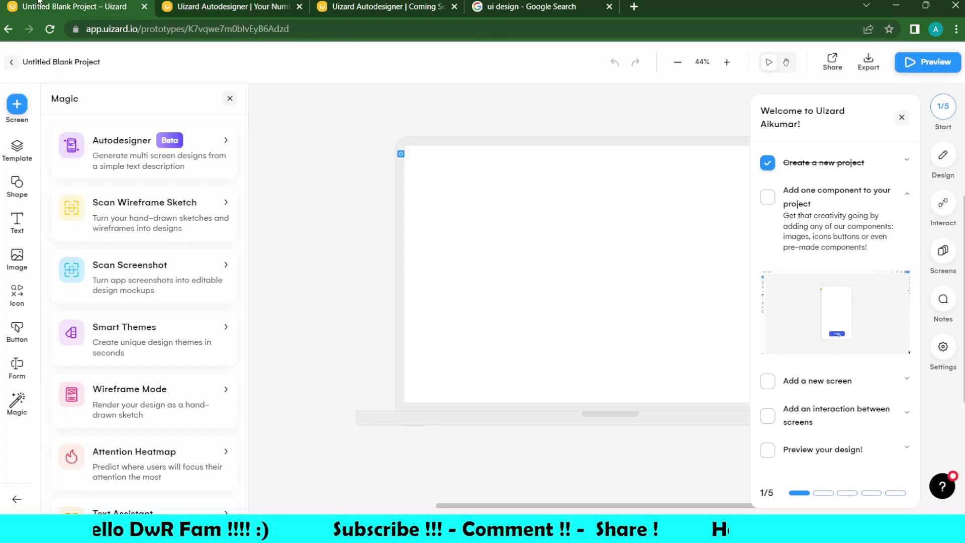
pyautogui.click(244, 5)
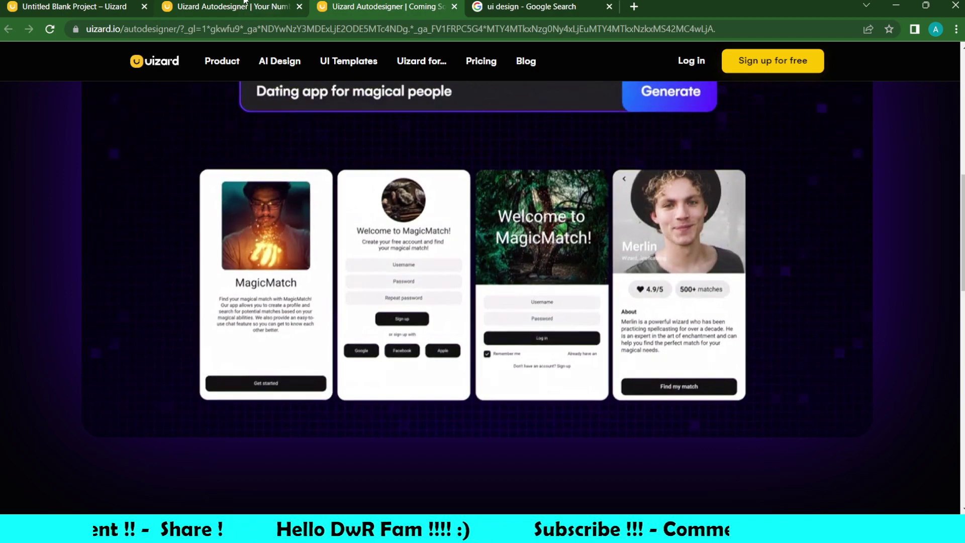
pyautogui.click(245, 4)
pyautogui.click(95, 3)
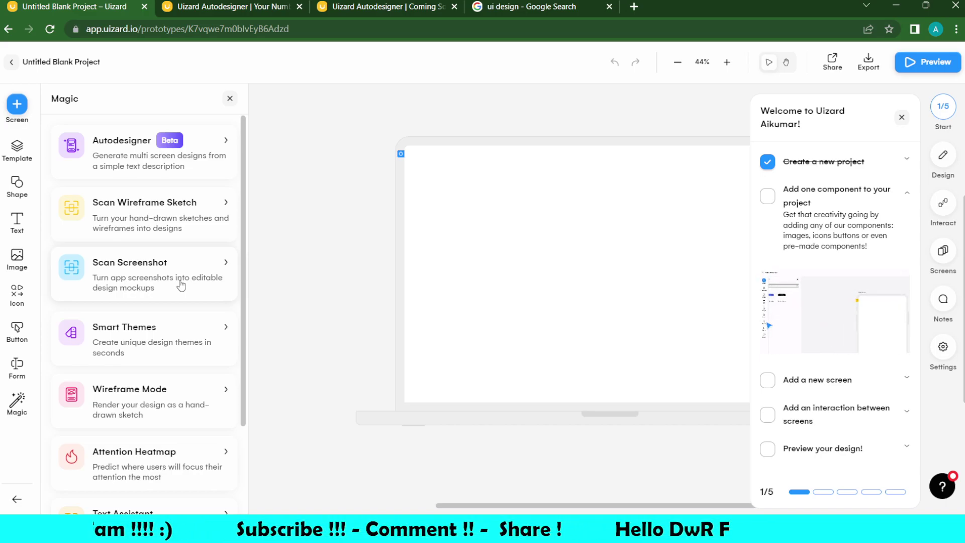
# Download the orange UI Place ecommerce app mockup from the "ui design" Google image results and dismiss the download notice
pyautogui.click(532, 3)
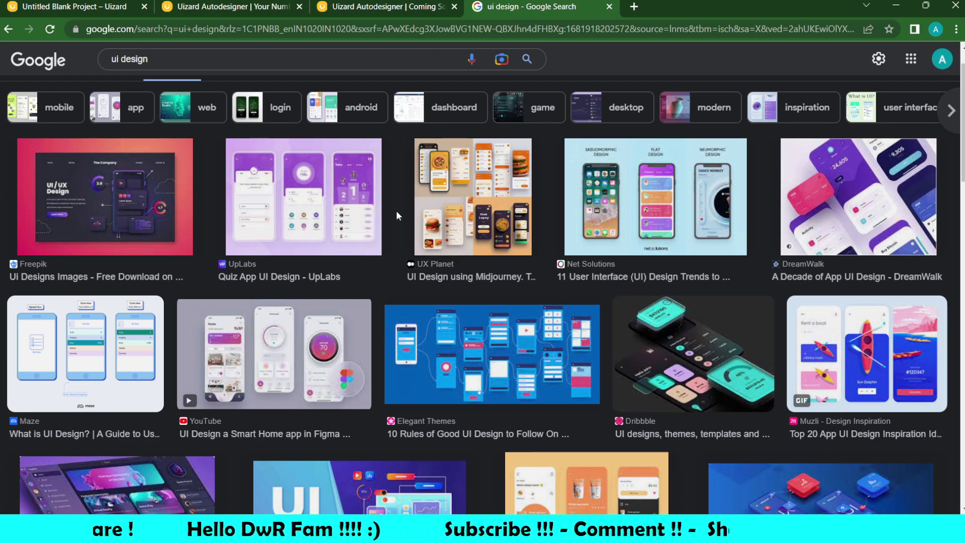
pyautogui.scroll(-2, 397, 216)
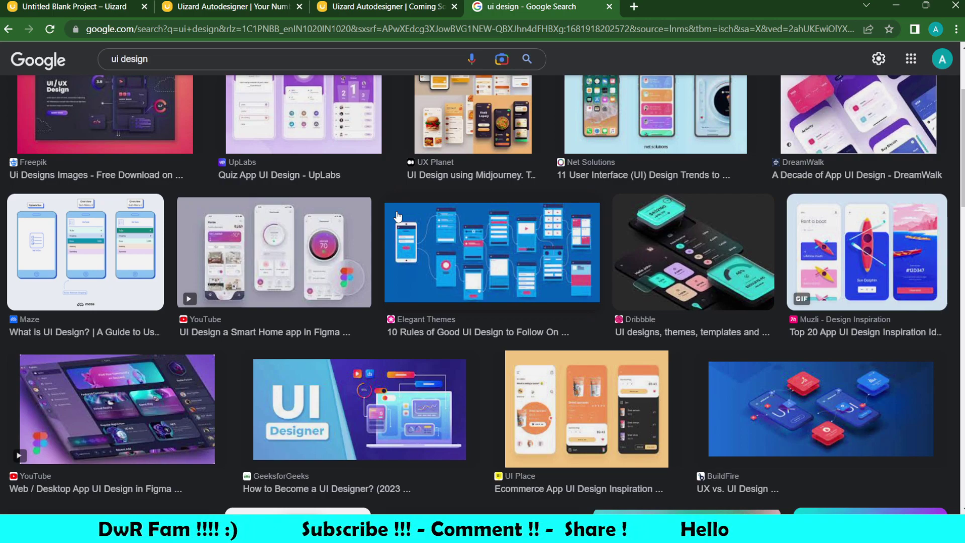
pyautogui.scroll(-3, 398, 216)
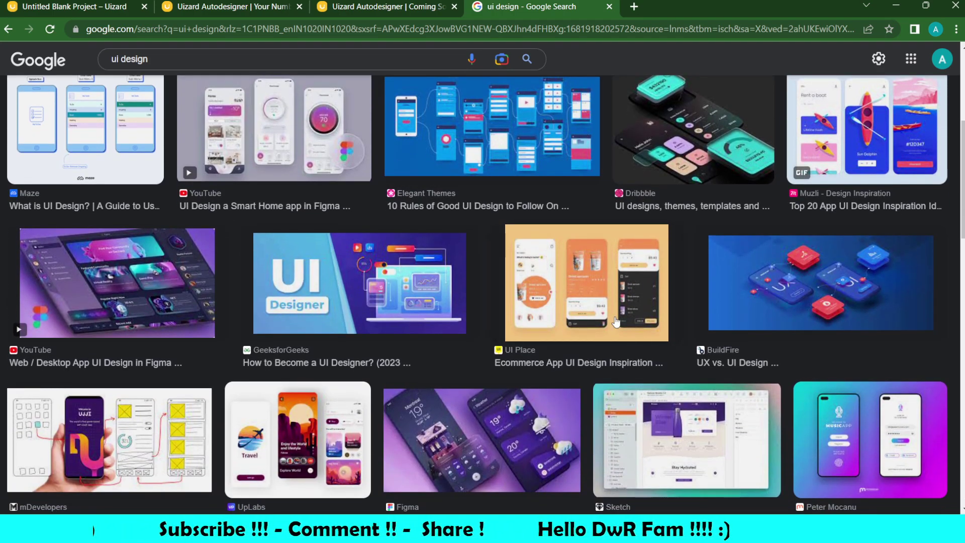
pyautogui.click(617, 322)
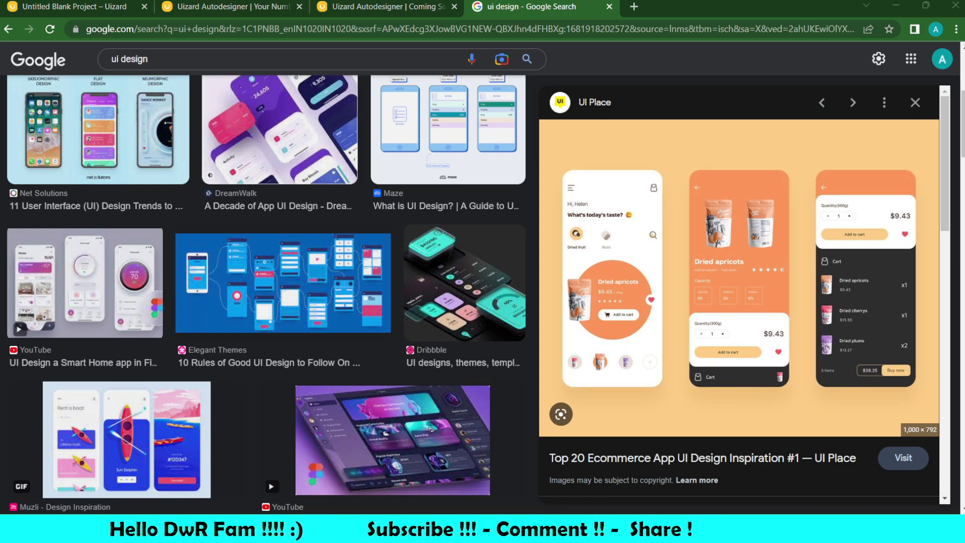
pyautogui.press('Return')
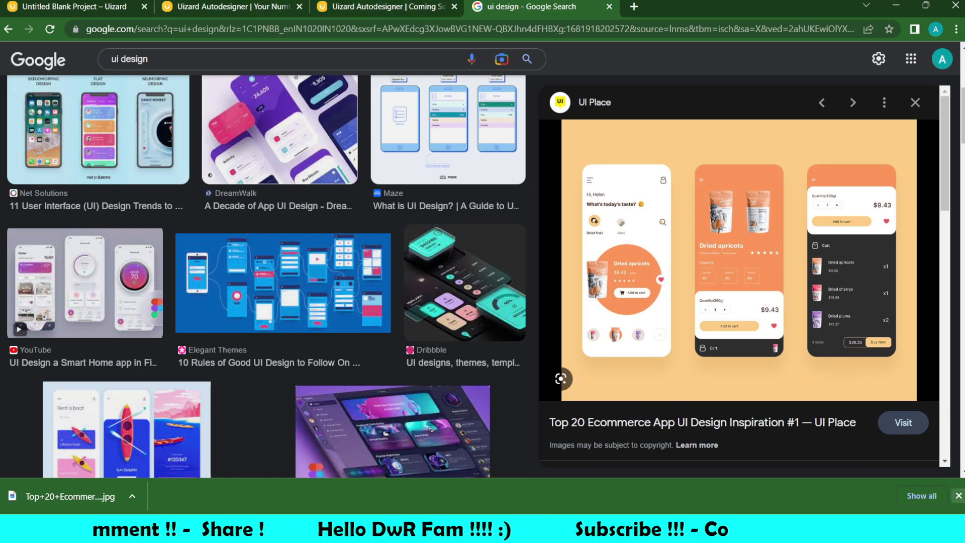
pyautogui.click(959, 496)
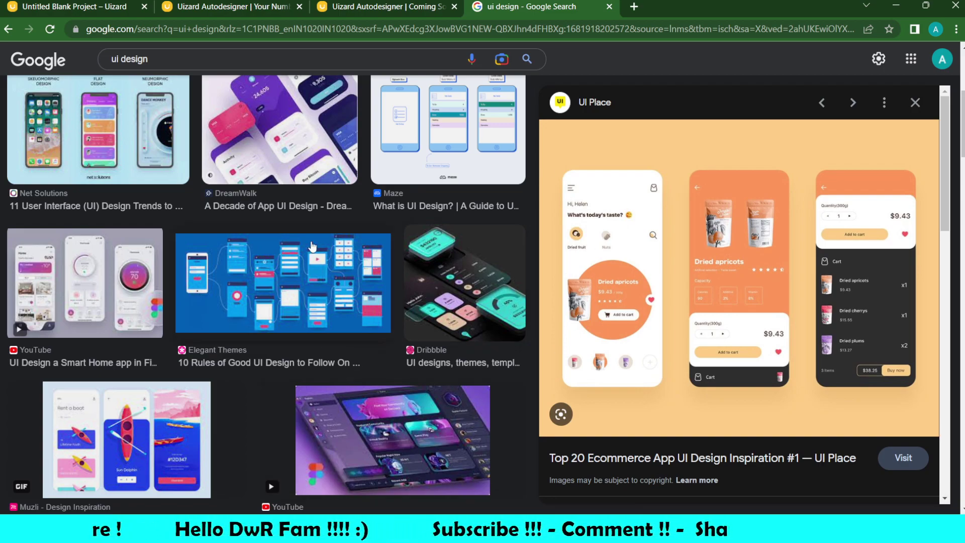
# Close both Uizard Autodesigner pages, the waitlist page and the landing page
pyautogui.click(221, 5)
pyautogui.click(363, 5)
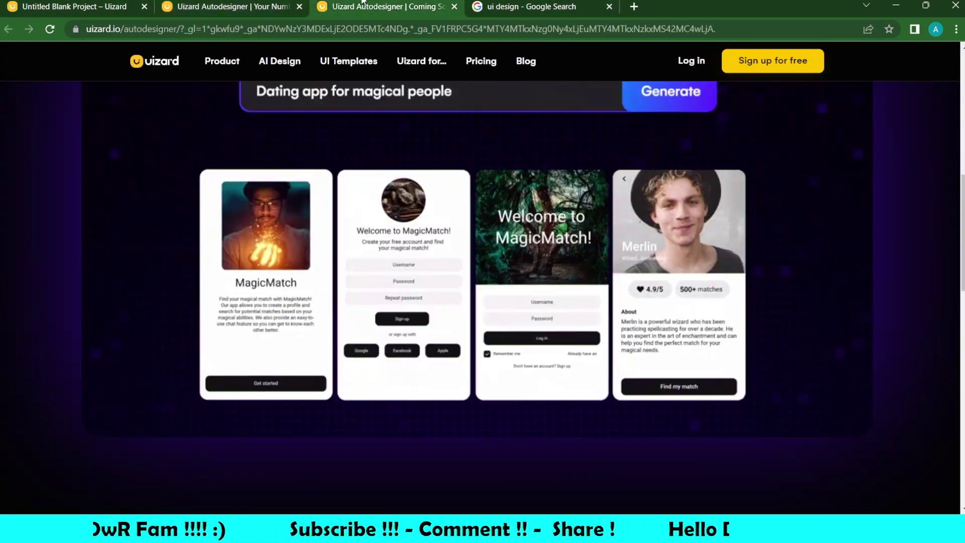
pyautogui.click(291, 7)
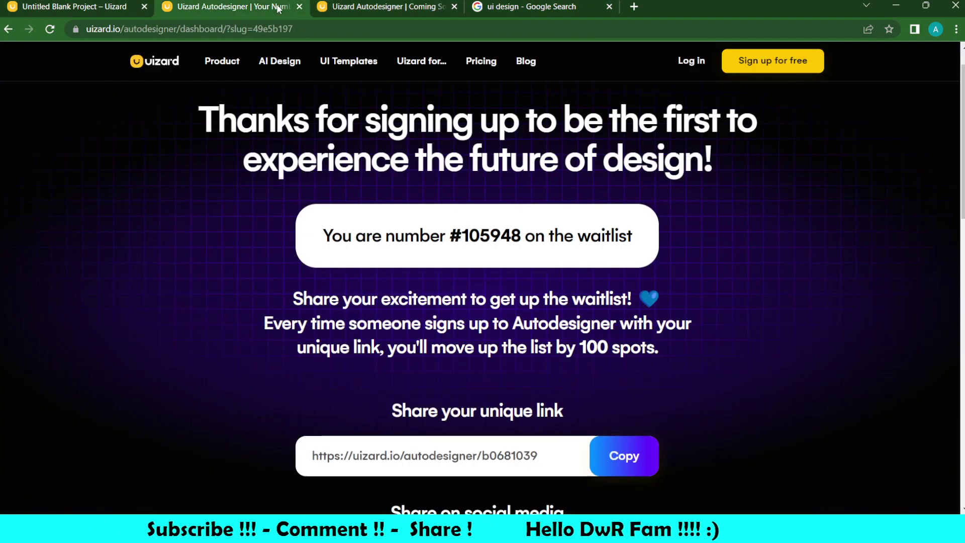
pyautogui.click(300, 7)
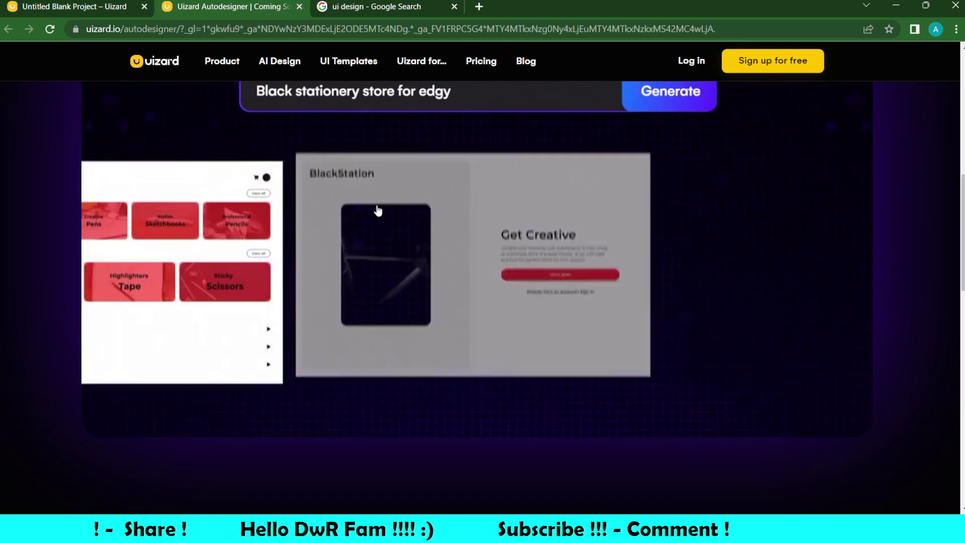
pyautogui.scroll(10, 376, 204)
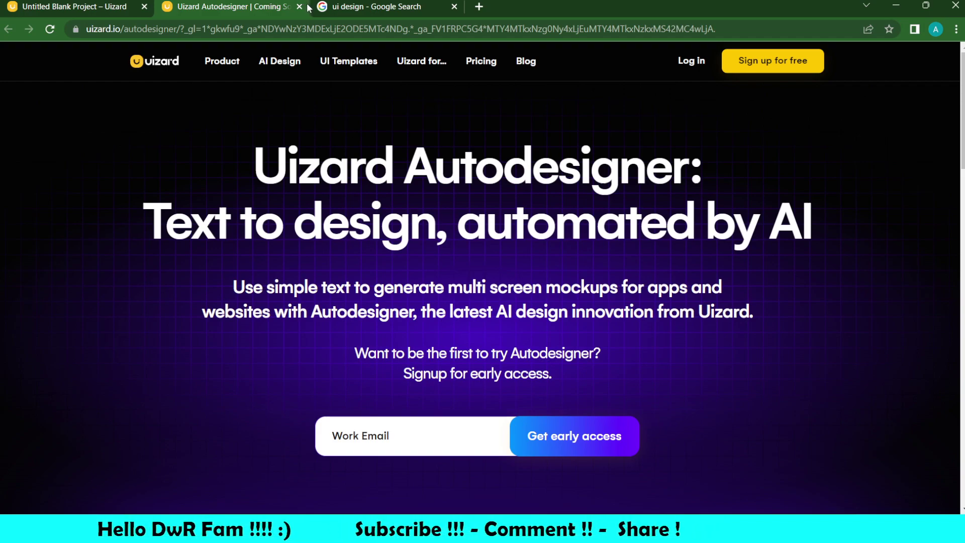
pyautogui.click(299, 7)
# In the Untitled Blank Project, import the black mobile profile example as a new screen with Scan Screenshot
pyautogui.click(9, 5)
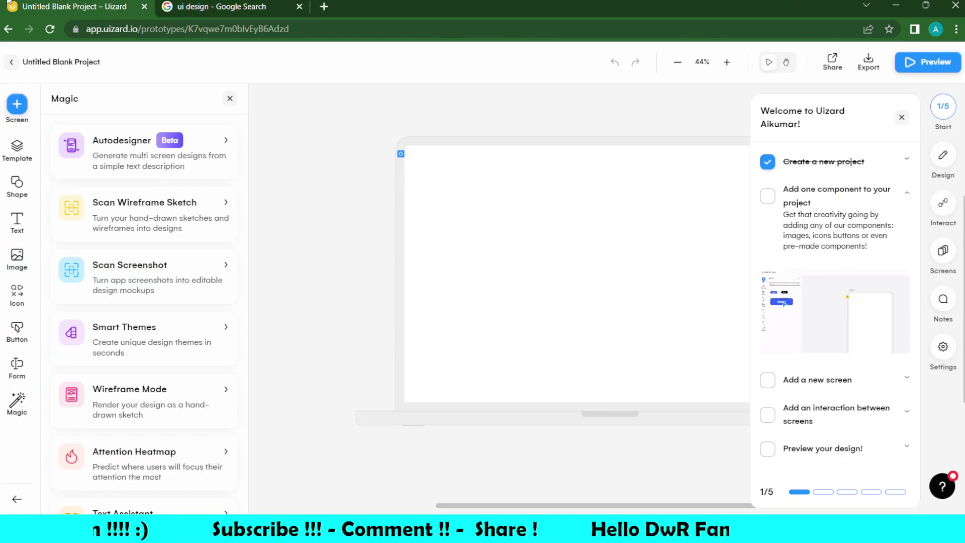
pyautogui.click(199, 290)
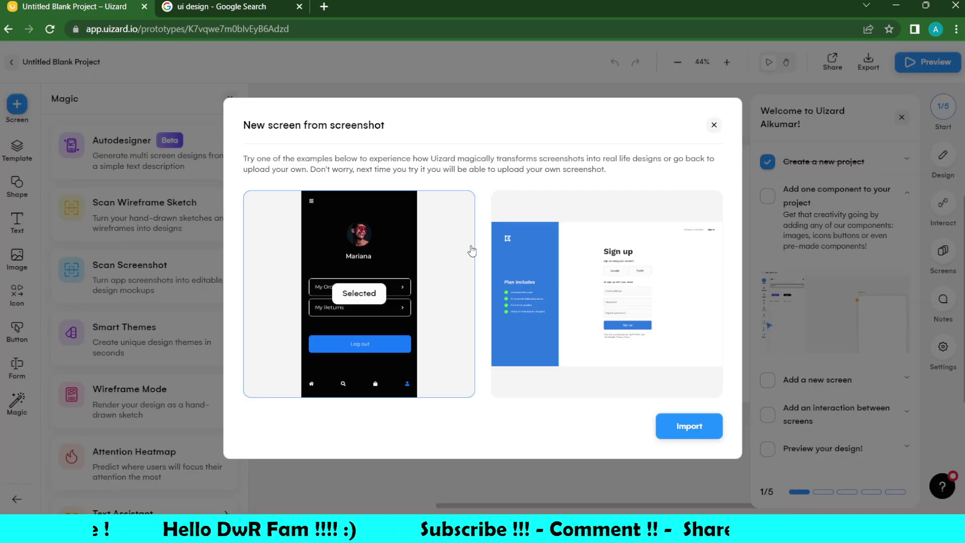
pyautogui.click(689, 426)
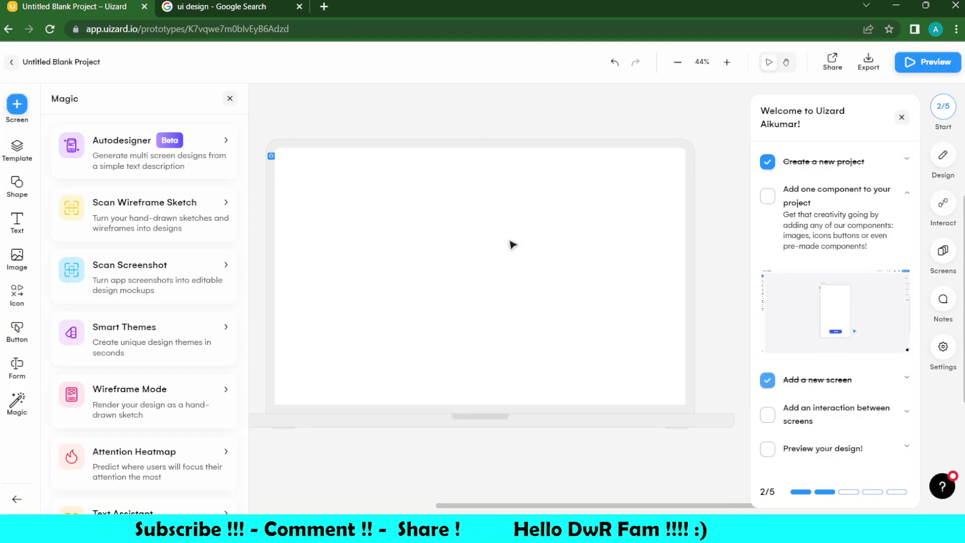
# Scan the downloaded ecommerce app screenshot into a new screen with the output screen size set to Mobile
pyautogui.click(193, 282)
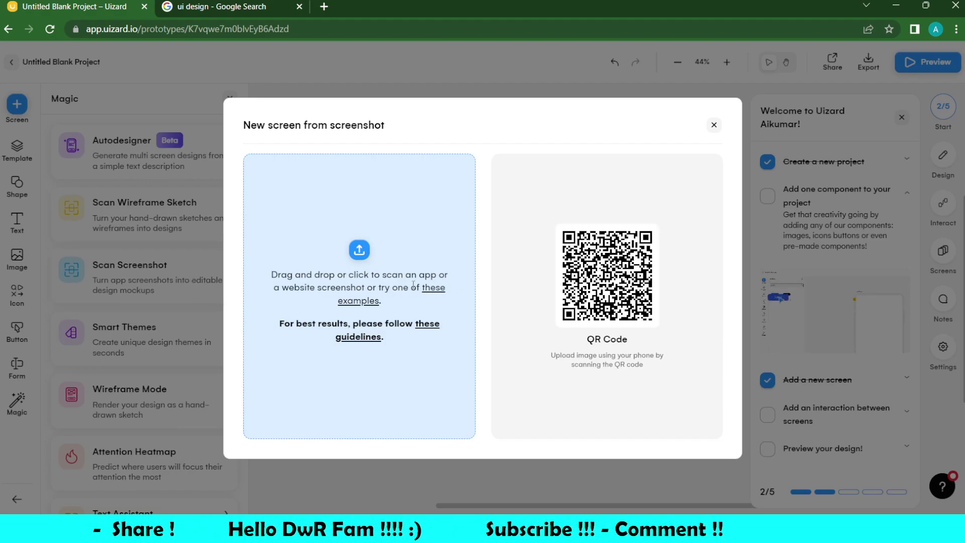
pyautogui.click(372, 267)
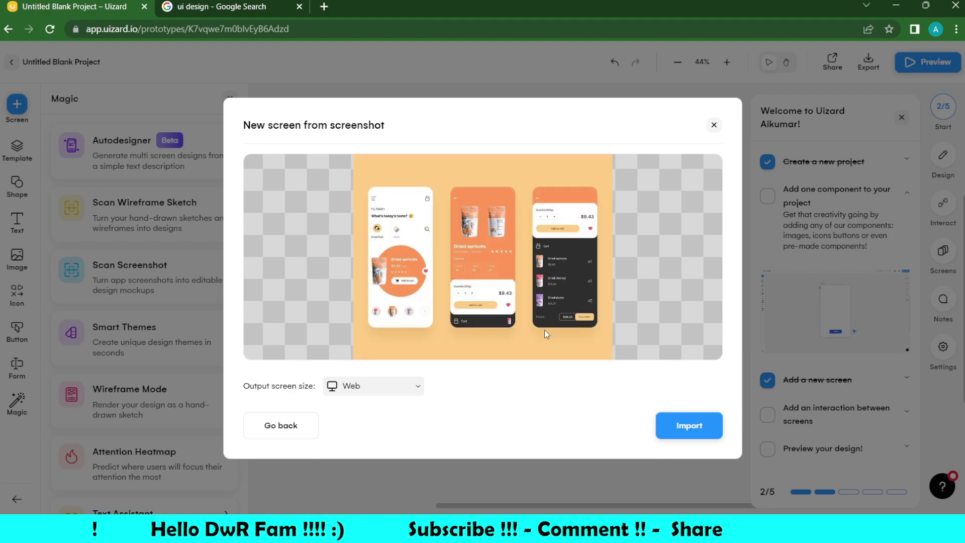
pyautogui.click(411, 387)
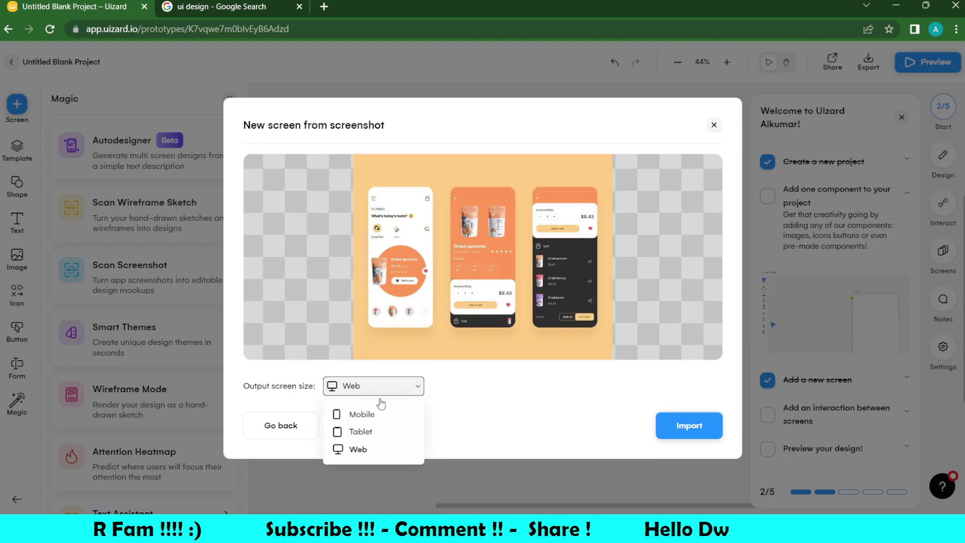
pyautogui.click(370, 416)
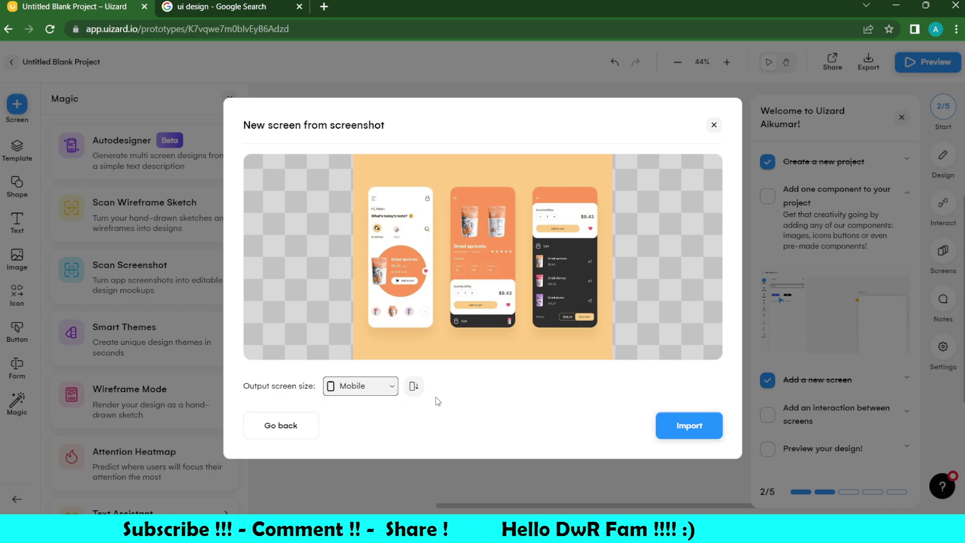
pyautogui.click(676, 431)
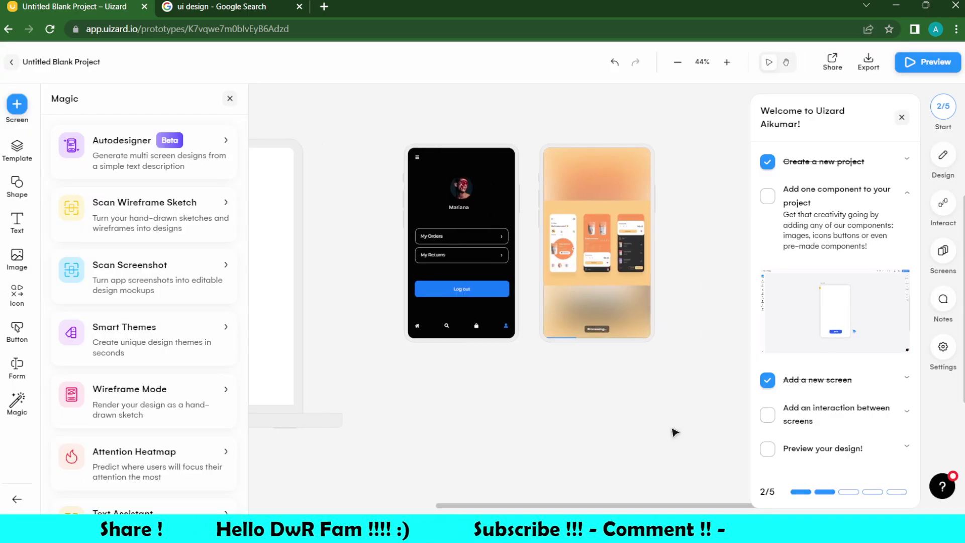
# Examine the converted ecommerce screen up close, selecting the first phone mockup's image and the dark cart panel
pyautogui.scroll(2, 490, 340)
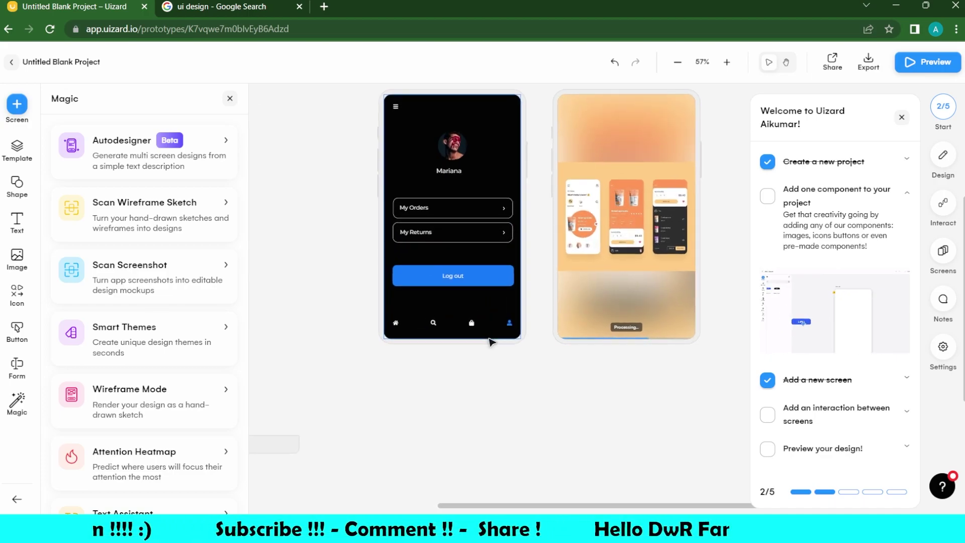
pyautogui.scroll(-1, 491, 341)
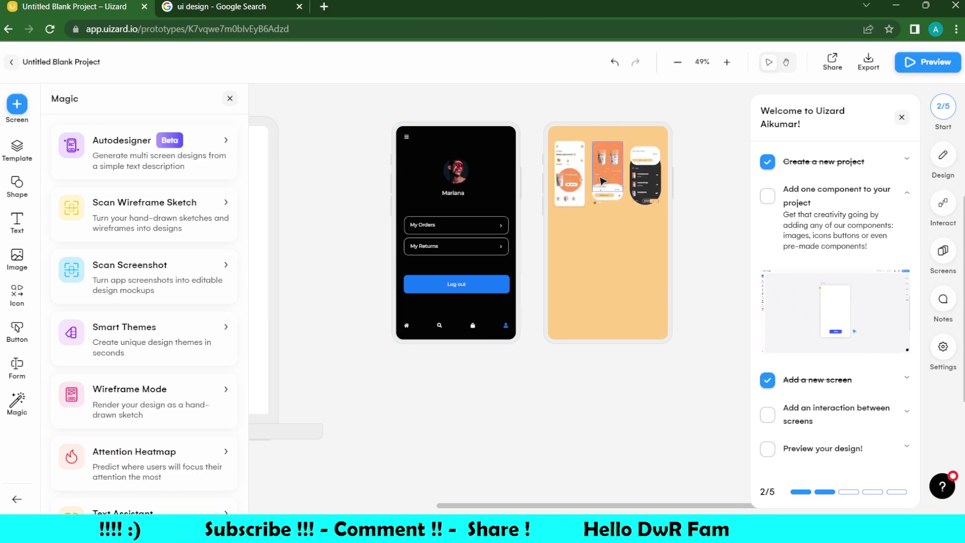
pyautogui.scroll(5, 553, 152)
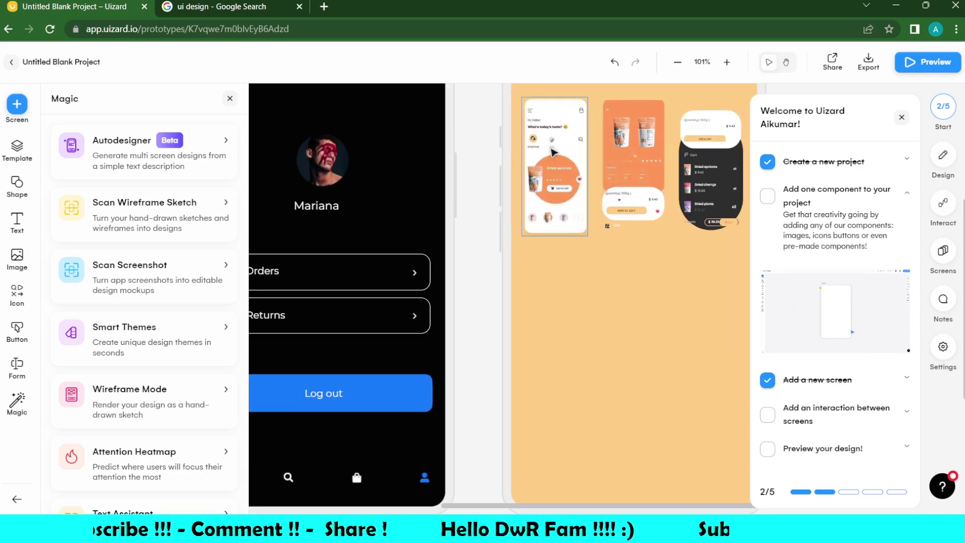
pyautogui.click(557, 115)
pyautogui.scroll(1, 557, 115)
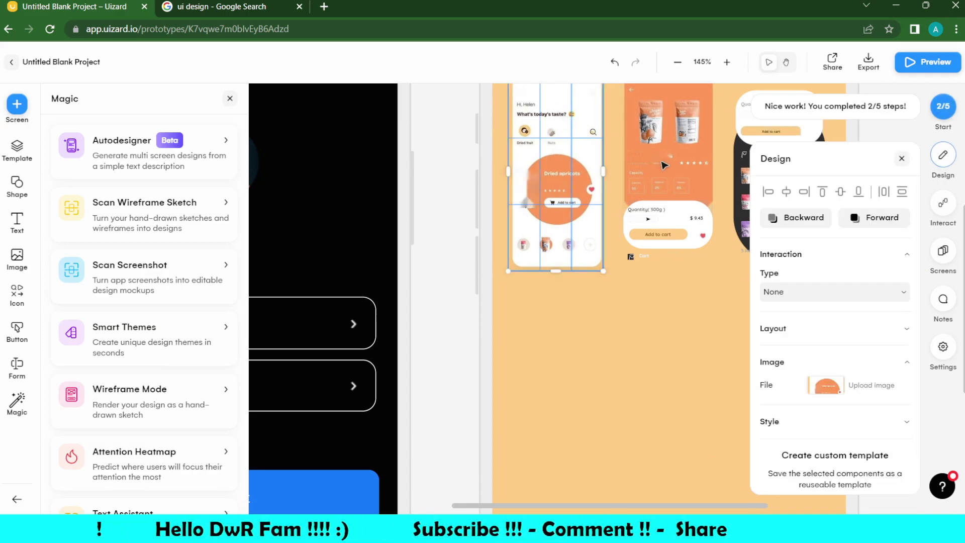
pyautogui.hscroll(3, 603, 161)
pyautogui.click(632, 183)
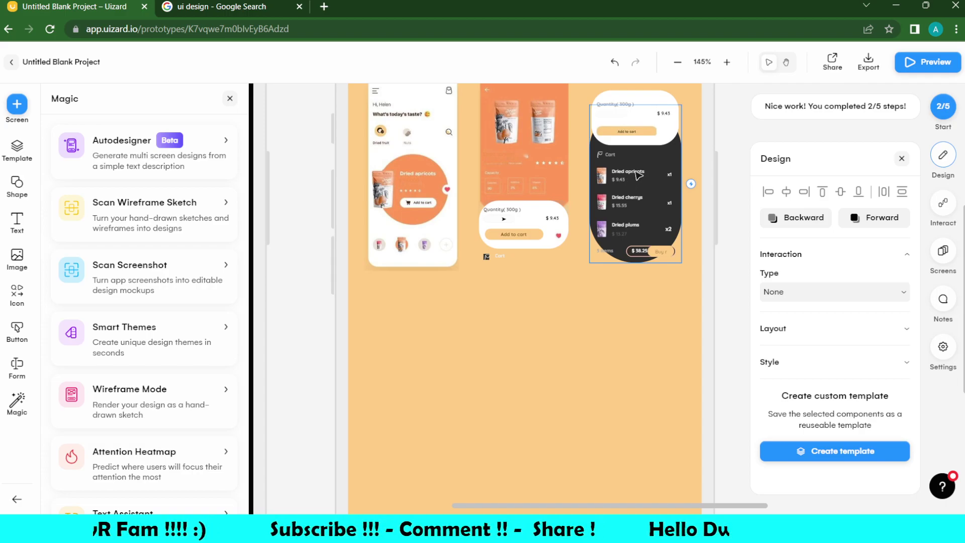
# Select the "Dried apricots" text in the dark cart panel, and delete the converted ecommerce screen from the project
pyautogui.doubleClick(645, 173)
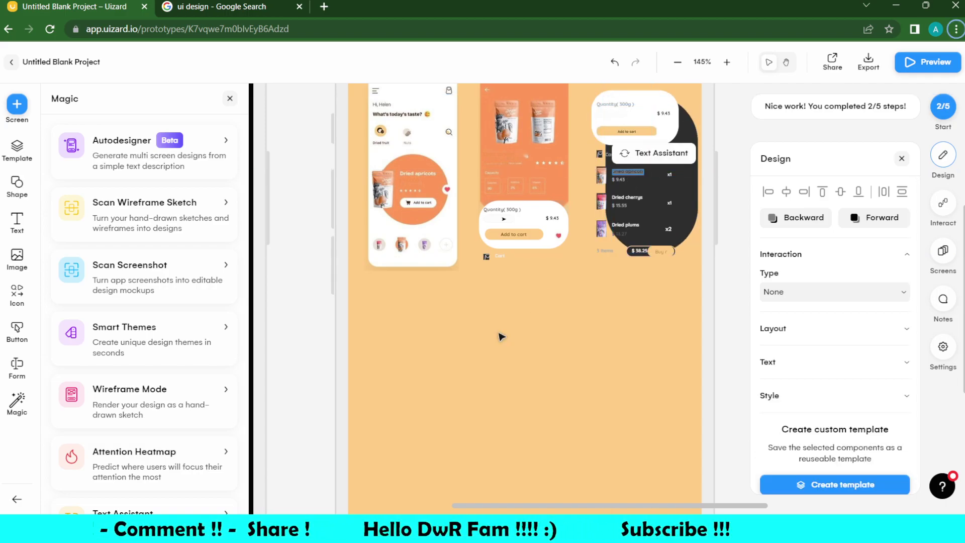
pyautogui.scroll(-5, 383, 323)
pyautogui.scroll(-2, 383, 323)
pyautogui.scroll(-3, 384, 323)
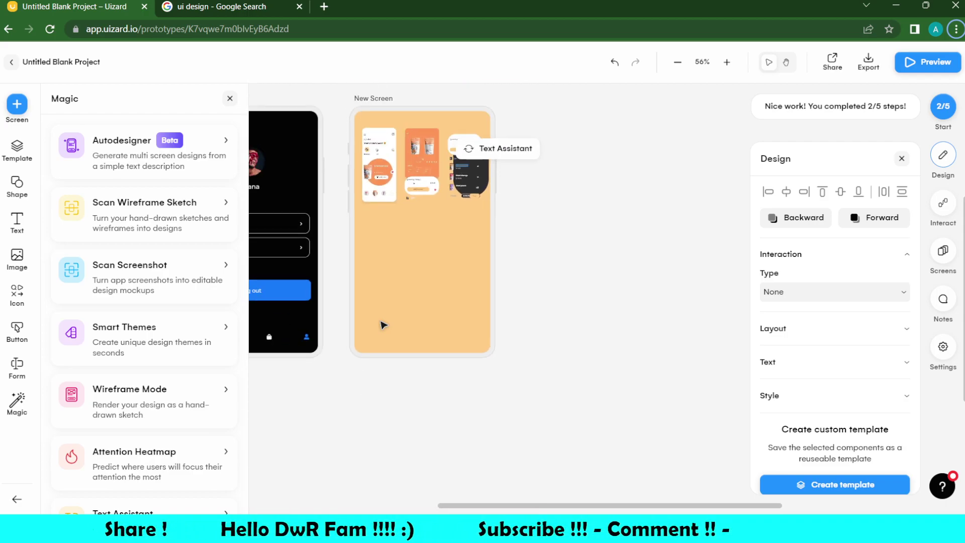
pyautogui.click(369, 99)
pyautogui.press('Delete')
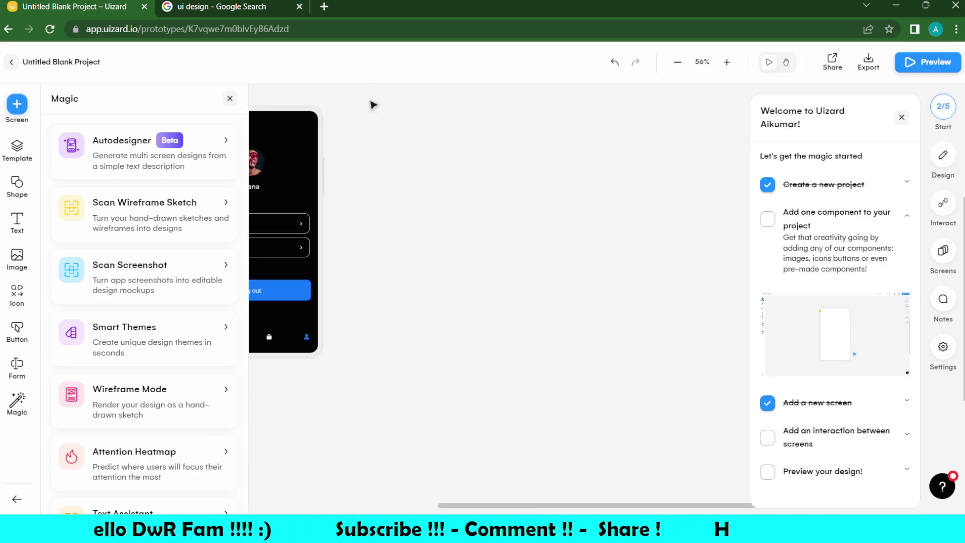
# Switch to the Google "ui design" image results, browse for another design, and preview Pinterest's Fashion E-commerce for mobile apps image
pyautogui.click(277, 2)
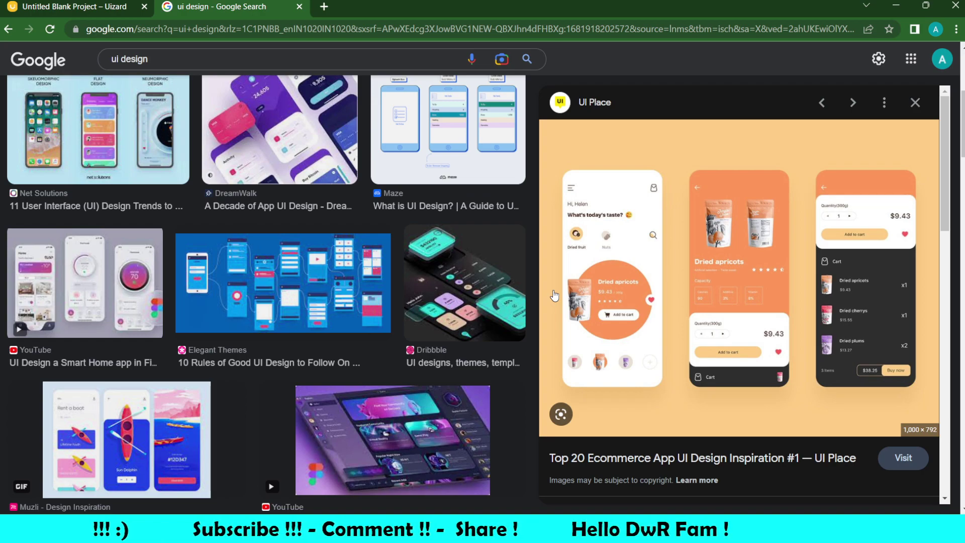
pyautogui.scroll(-5, 654, 301)
pyautogui.scroll(-10, 296, 251)
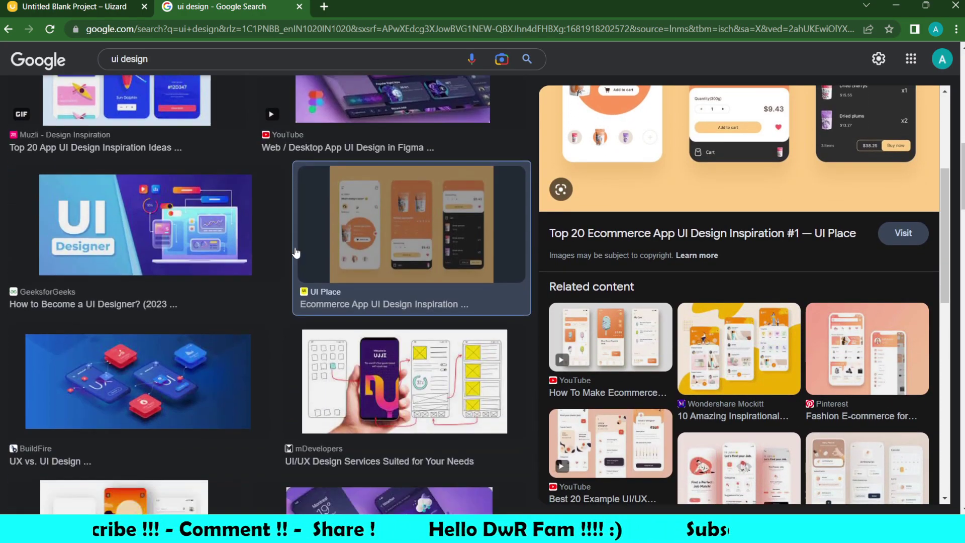
pyautogui.scroll(-10, 295, 251)
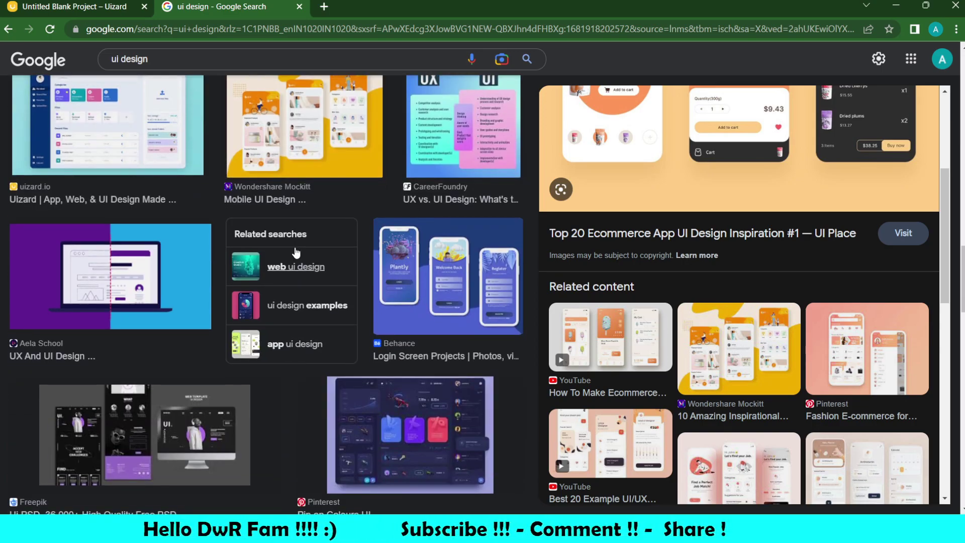
pyautogui.scroll(-5, 296, 253)
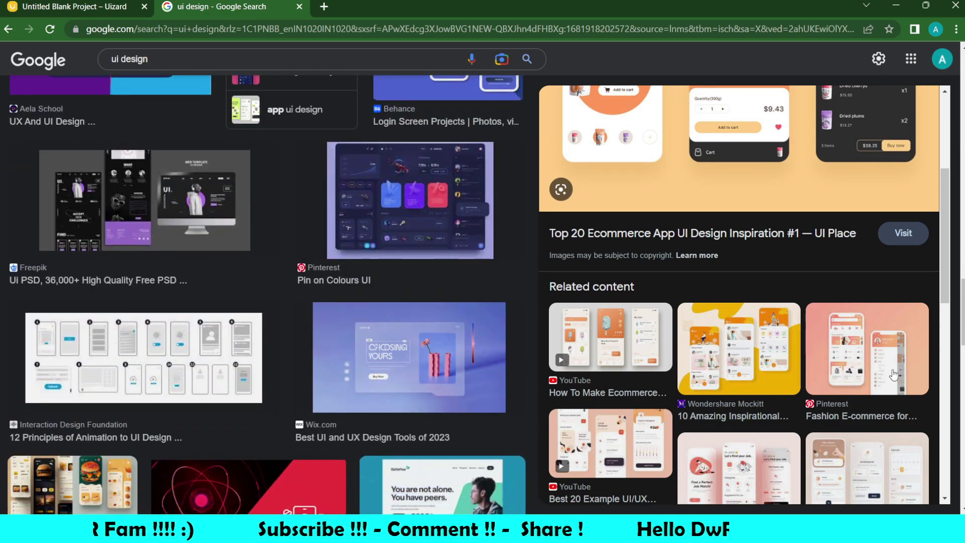
pyautogui.scroll(-4, 893, 374)
pyautogui.scroll(-8, 894, 374)
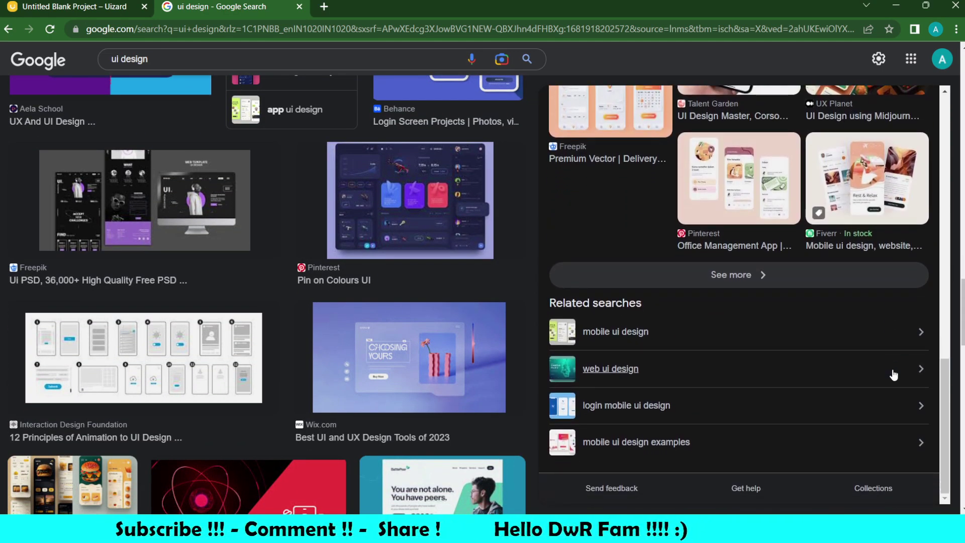
pyautogui.scroll(6, 894, 375)
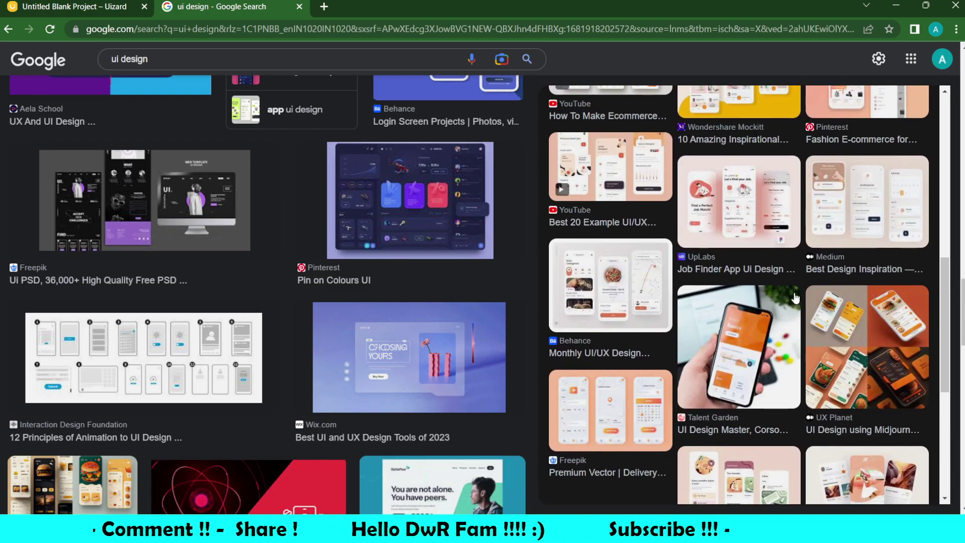
pyautogui.scroll(4, 795, 299)
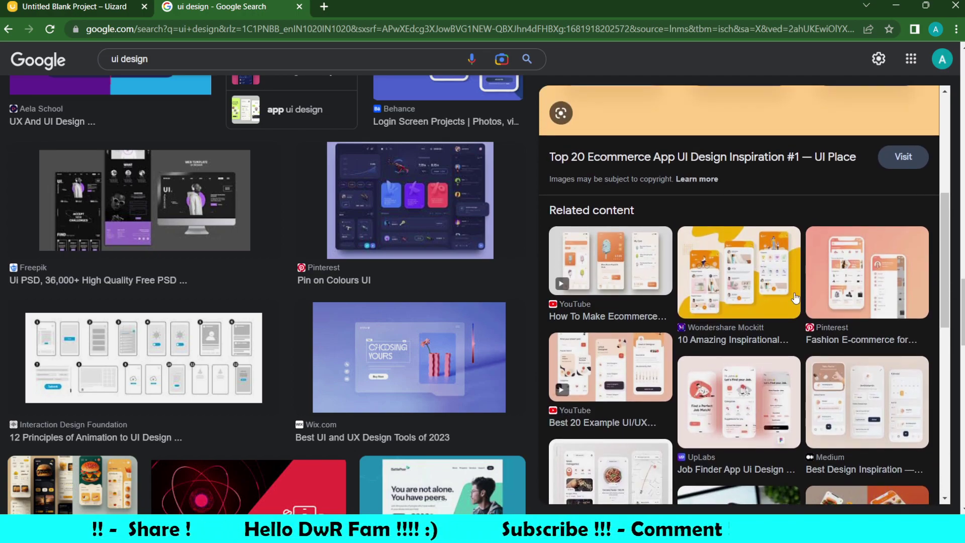
pyautogui.click(870, 290)
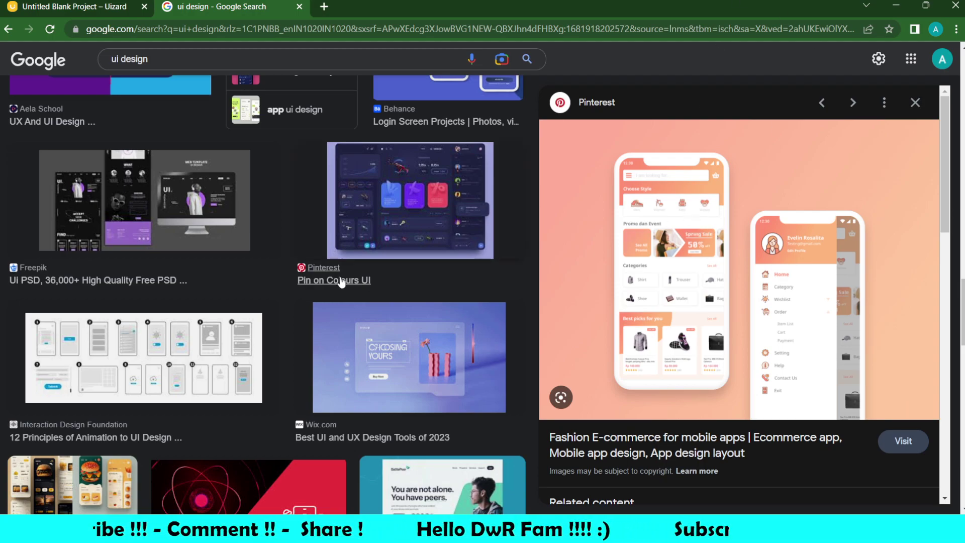
# Look through more of the "ui design" image results for another app design to scan
pyautogui.scroll(10, 341, 280)
pyautogui.scroll(5, 341, 280)
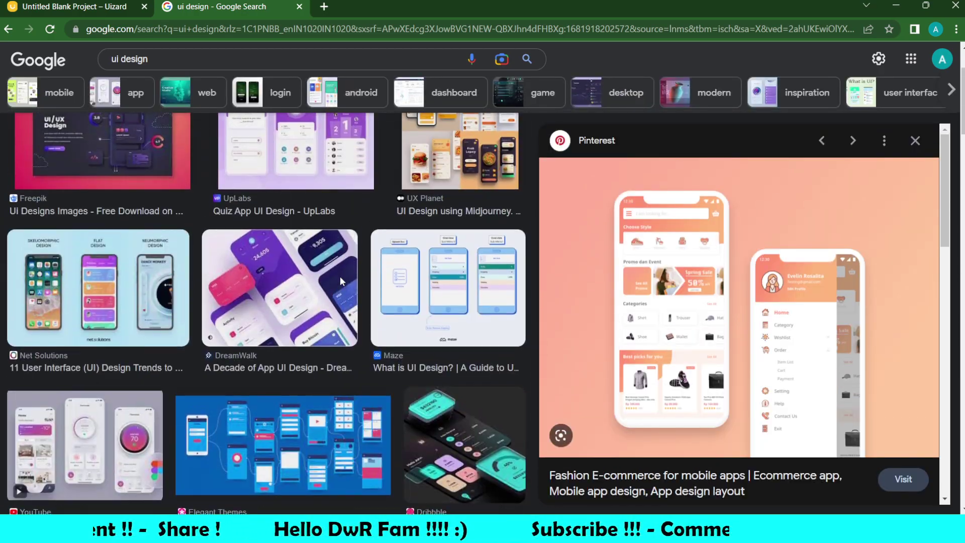
pyautogui.scroll(-10, 340, 280)
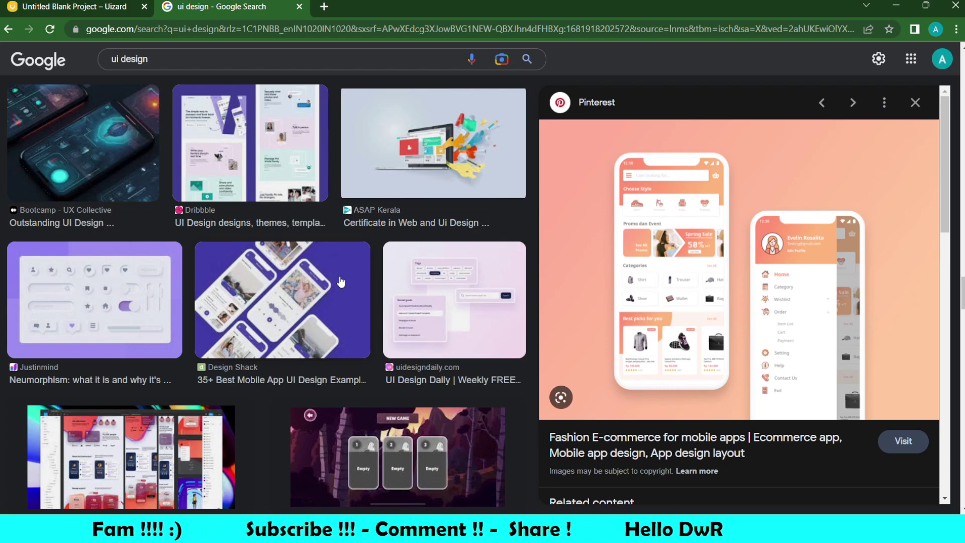
pyautogui.scroll(-10, 340, 282)
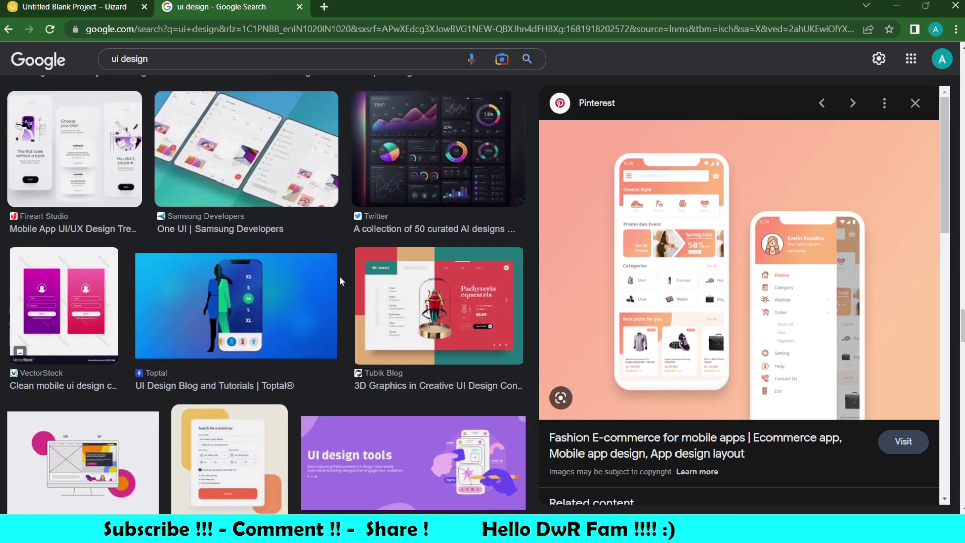
pyautogui.scroll(-10, 340, 275)
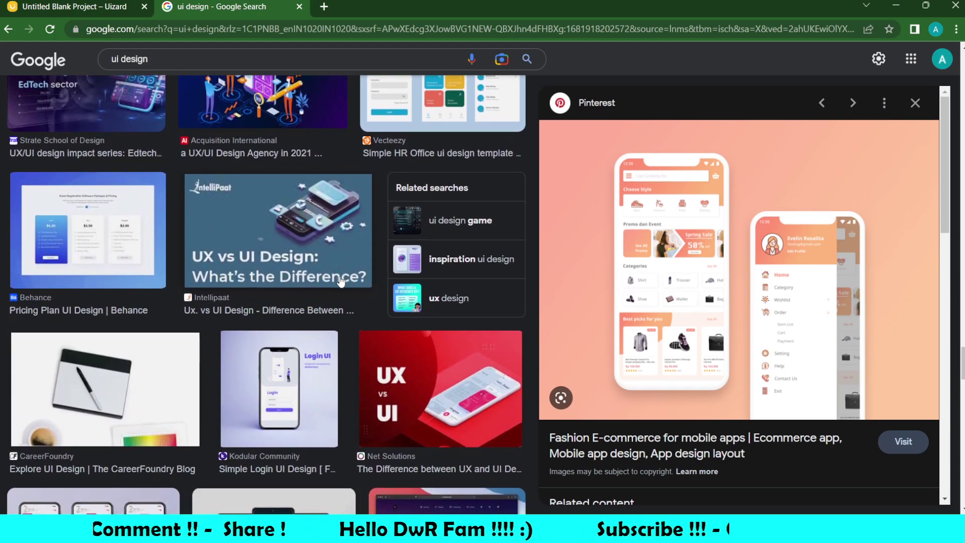
pyautogui.scroll(-7, 341, 280)
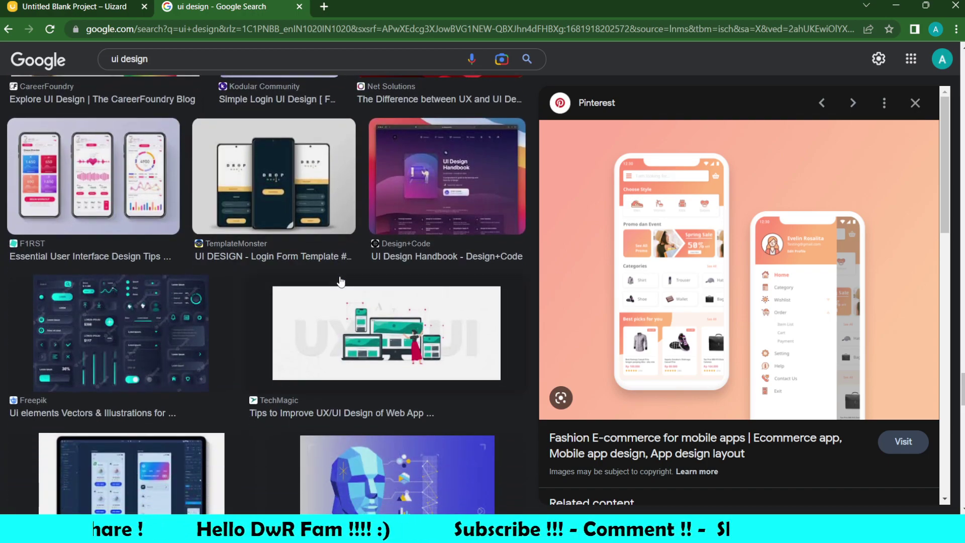
pyautogui.scroll(-10, 340, 282)
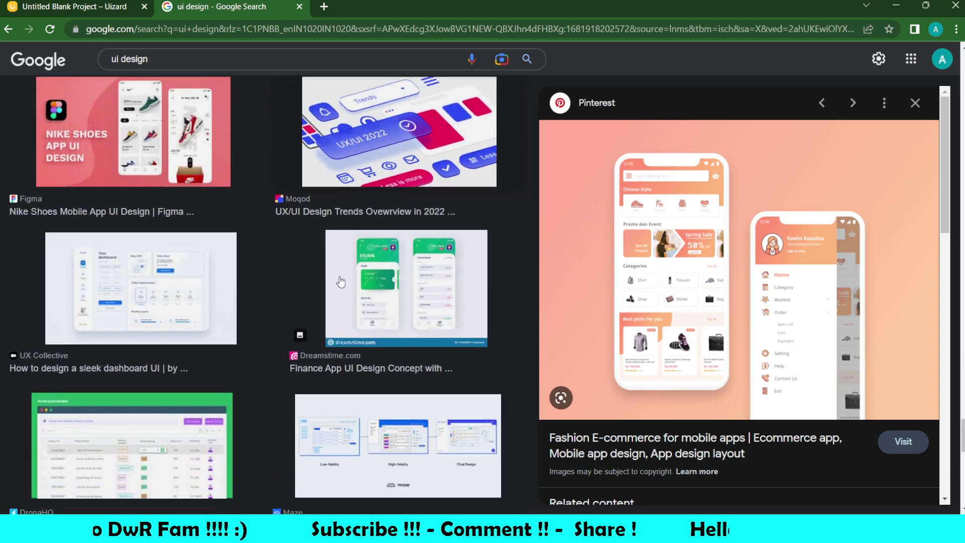
pyautogui.scroll(-10, 341, 282)
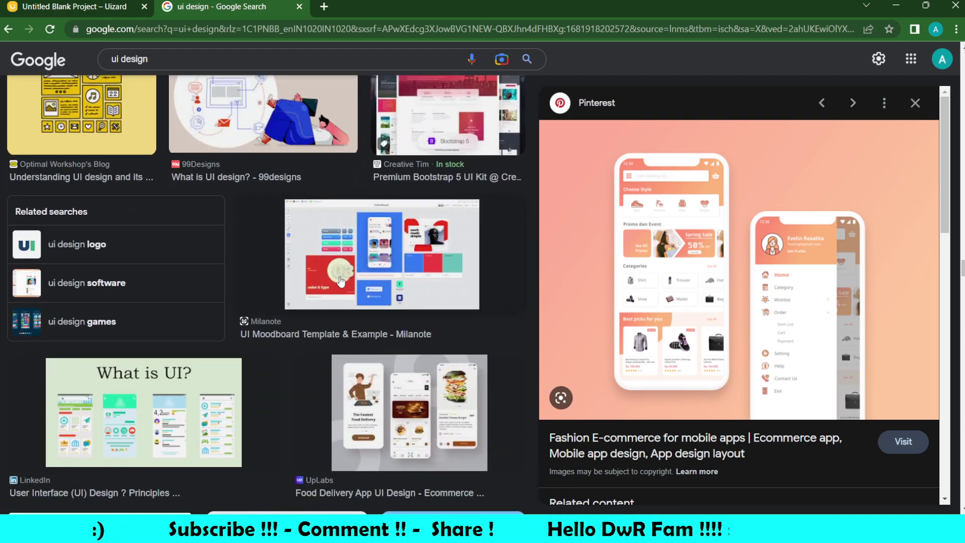
# Search images for "ui design login" and open the preview of Figma's Login UI Design
pyautogui.click(229, 68)
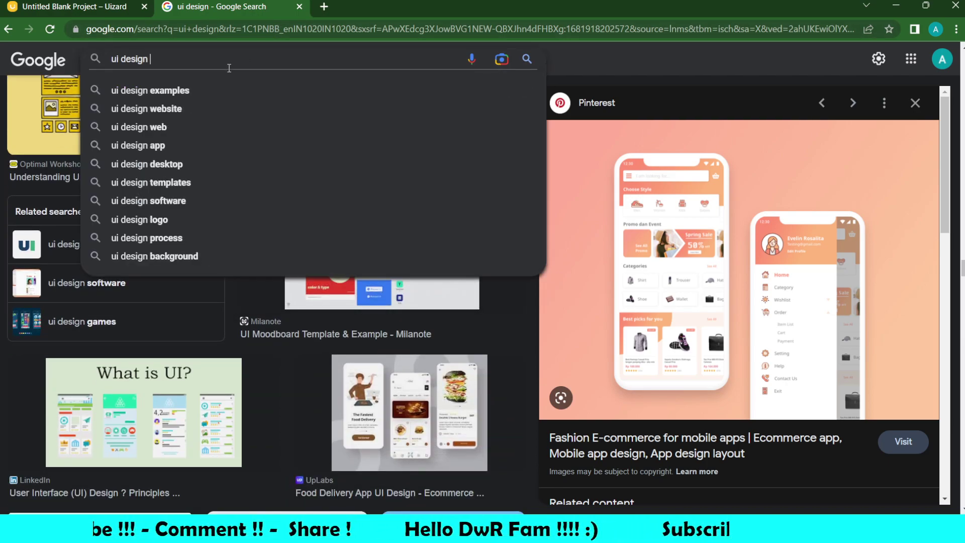
pyautogui.write('login')
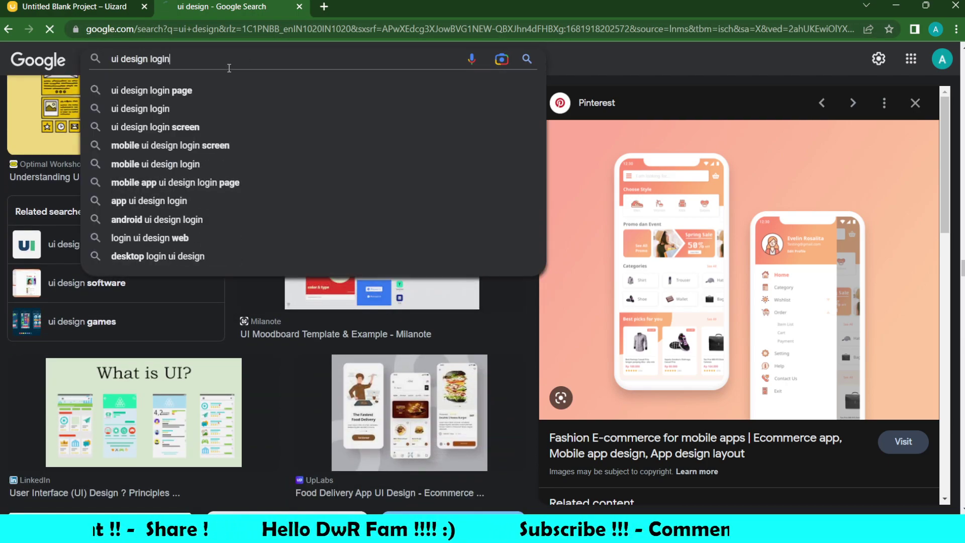
pyautogui.press('Return')
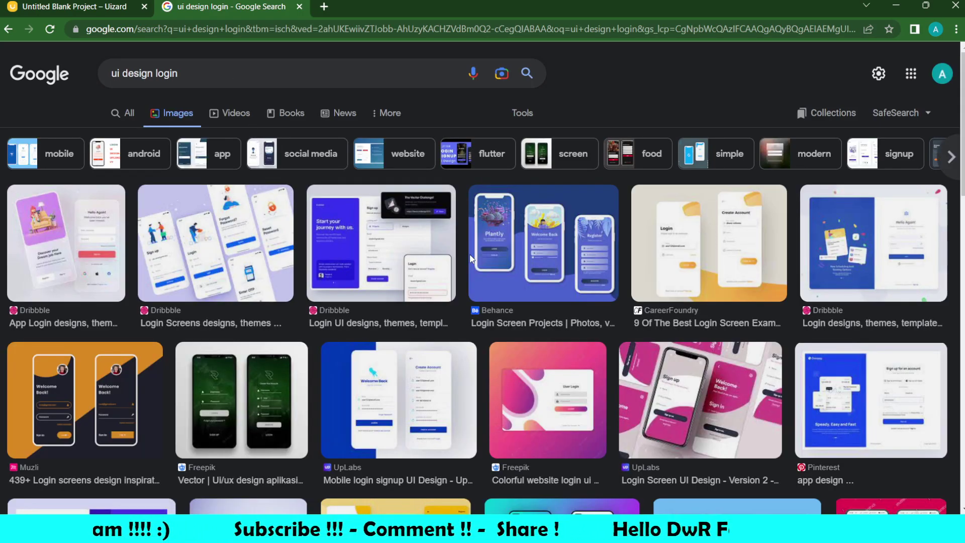
pyautogui.scroll(-4, 472, 260)
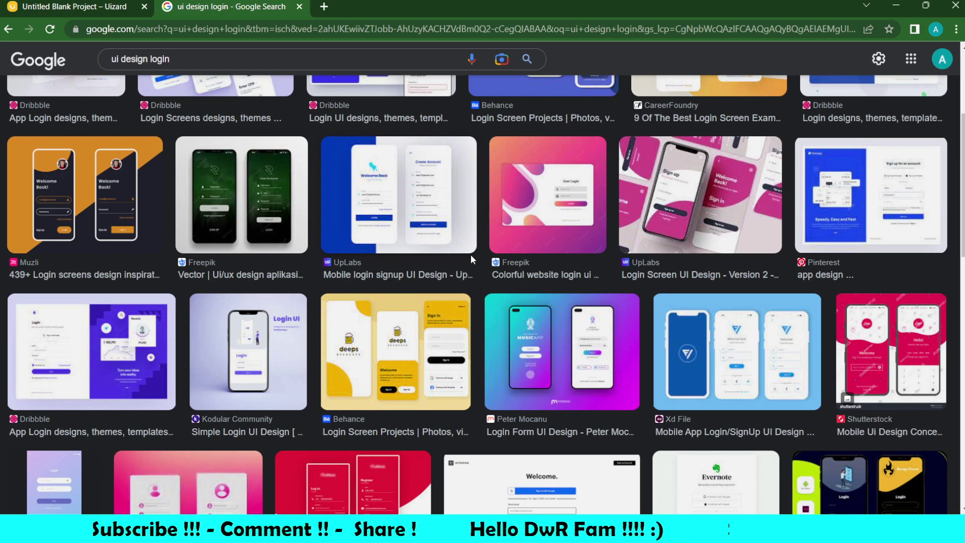
pyautogui.scroll(-3, 290, 378)
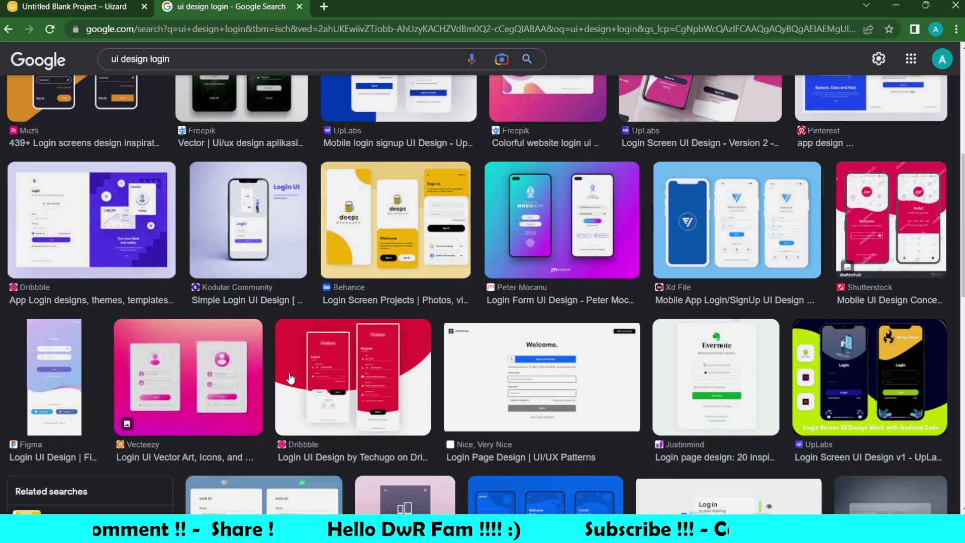
pyautogui.scroll(-4, 290, 378)
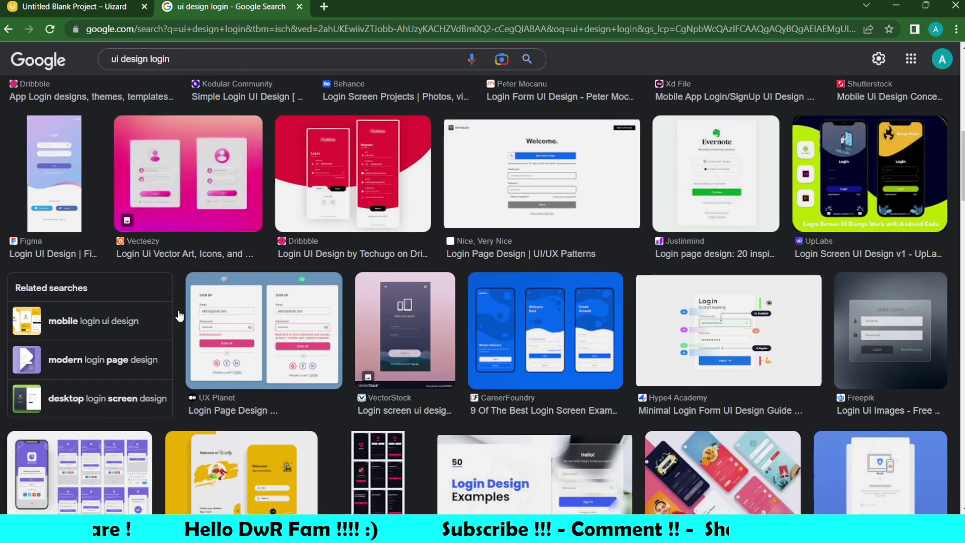
pyautogui.click(54, 172)
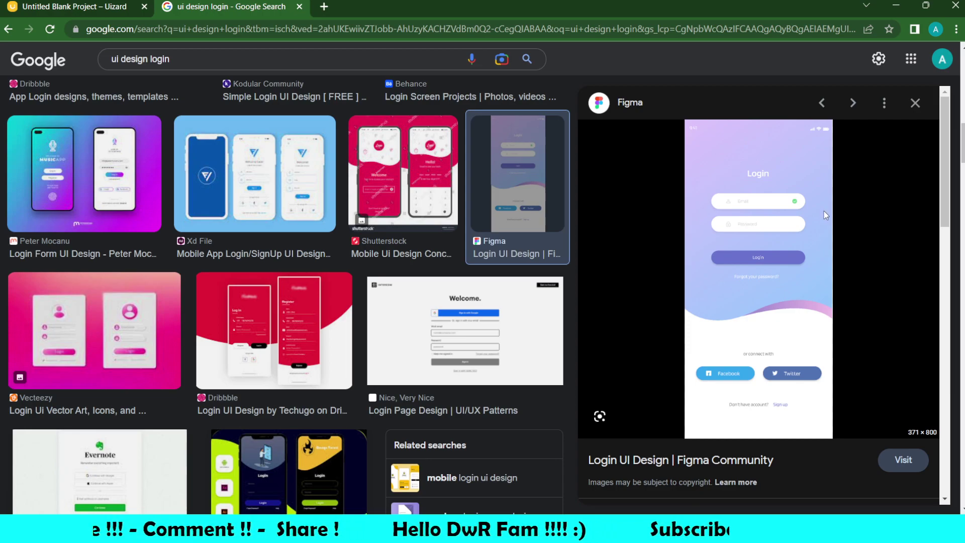
# Try an image search for "ui design login screen shot", and return to the Figma Login UI Design preview
pyautogui.click(319, 59)
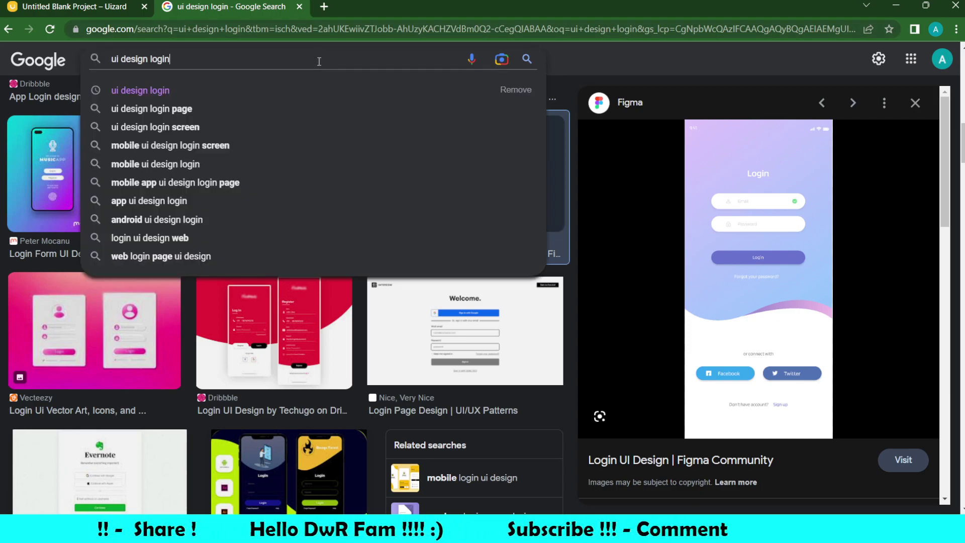
pyautogui.write('screen shot')
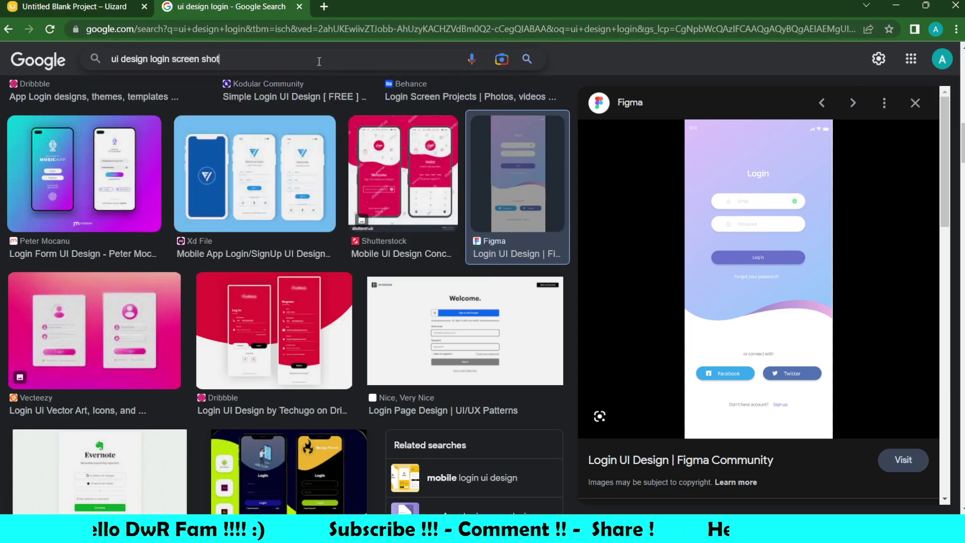
pyautogui.press('Return')
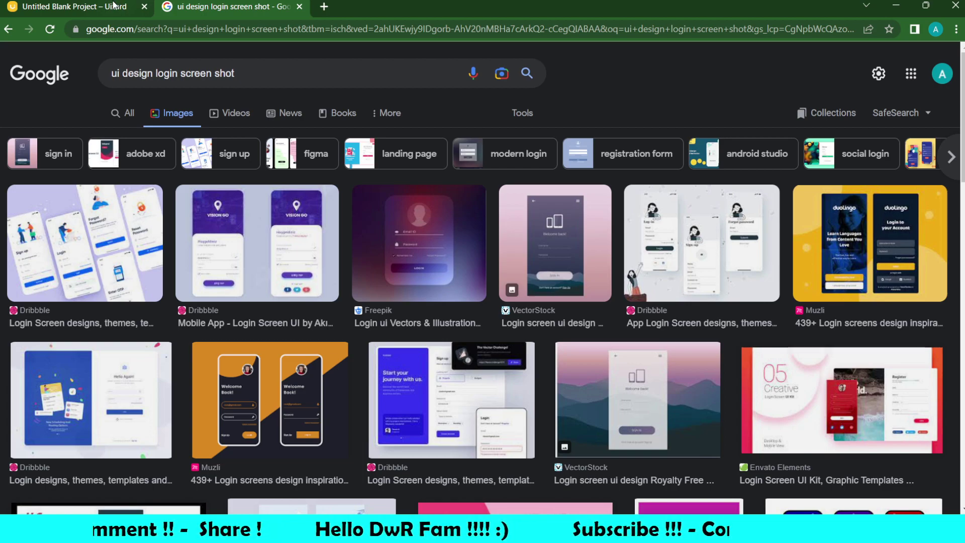
pyautogui.click(8, 31)
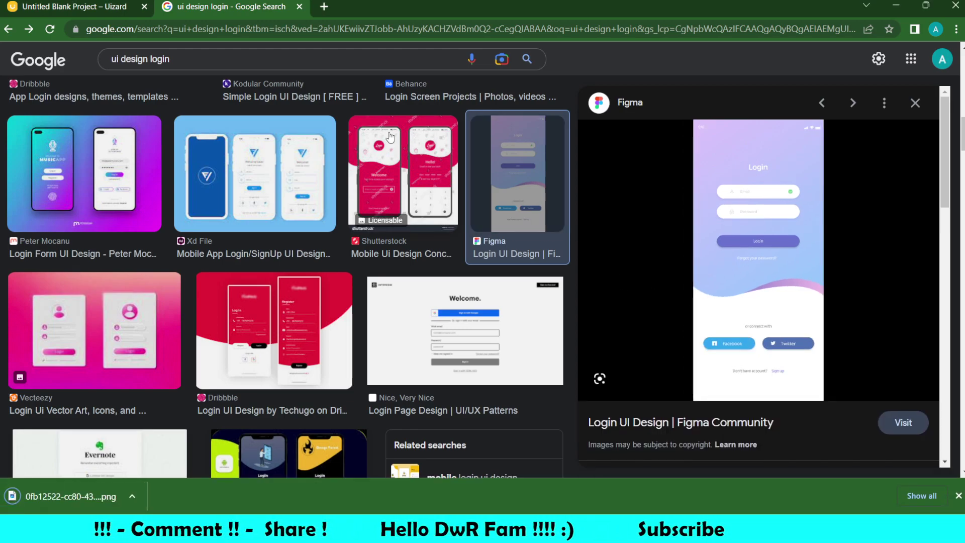
# Back in Uizard, import the downloaded login design PNG as a new screen with Scan Screenshot, using the Mobile output size
pyautogui.click(128, 7)
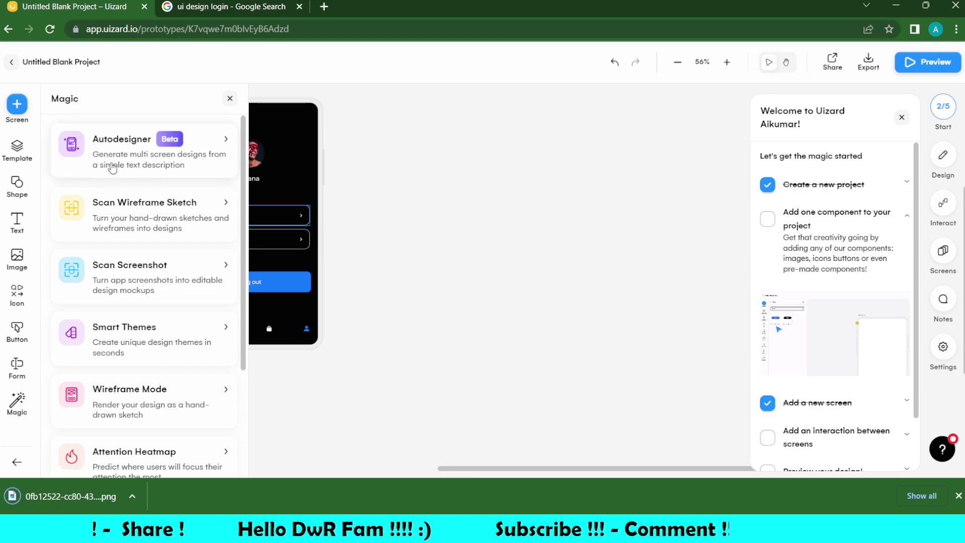
pyautogui.click(146, 286)
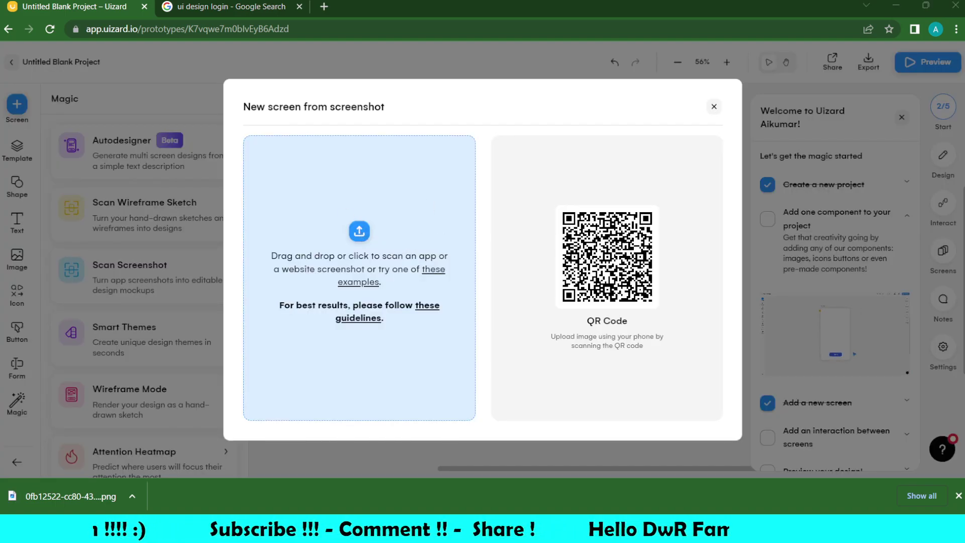
pyautogui.moveTo(382, 287); pyautogui.dragTo(386, 289)
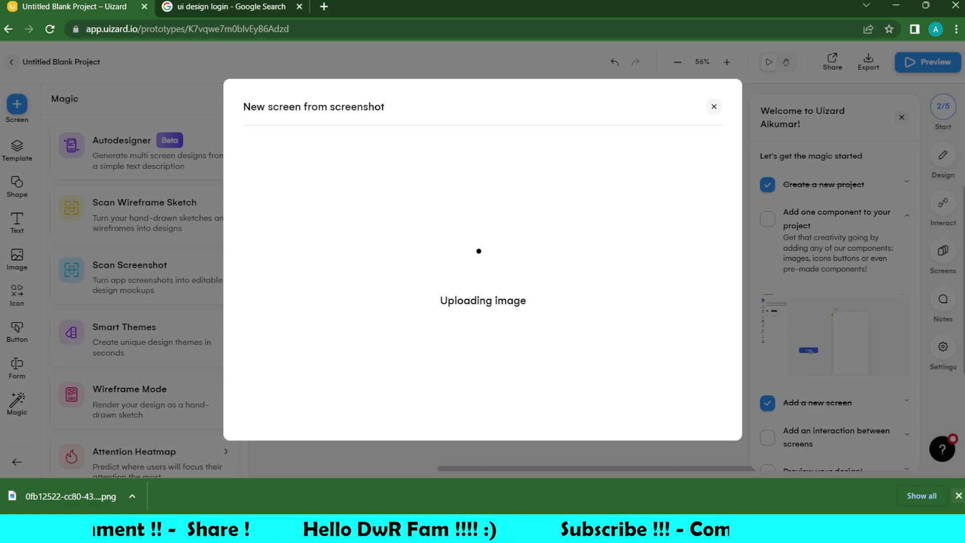
pyautogui.click(958, 496)
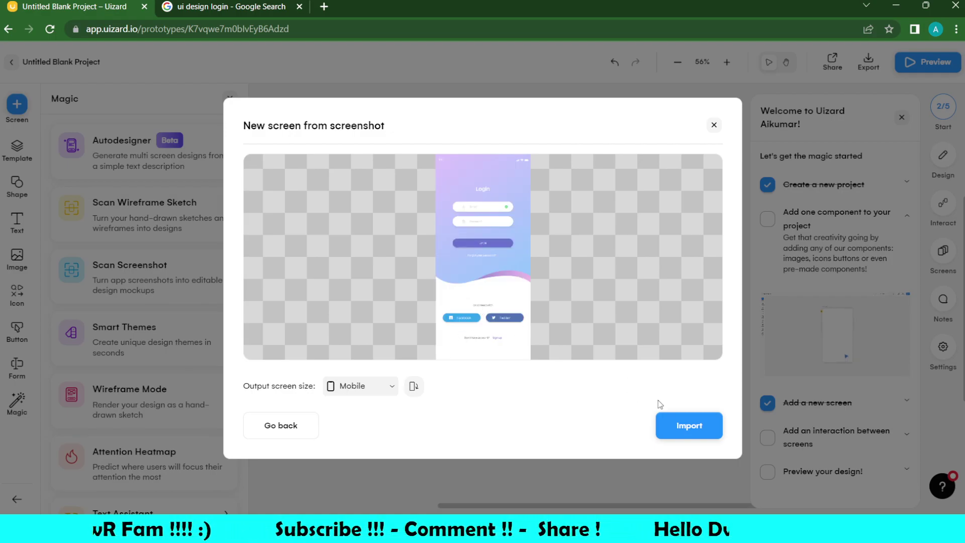
pyautogui.click(687, 426)
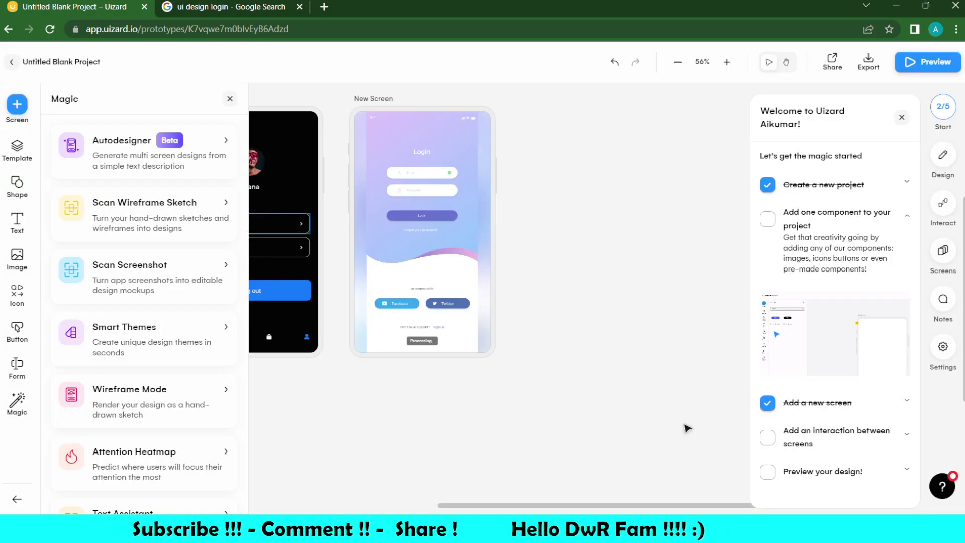
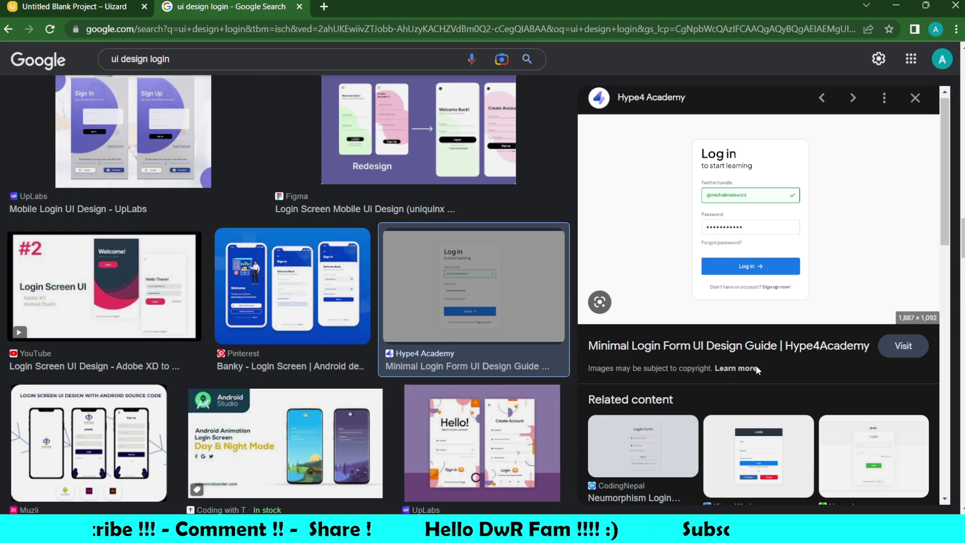
# Download Hype4 Academy's Minimal Login Form image as signup-option.png and switch back to the Uizard project
pyautogui.click(769, 348)
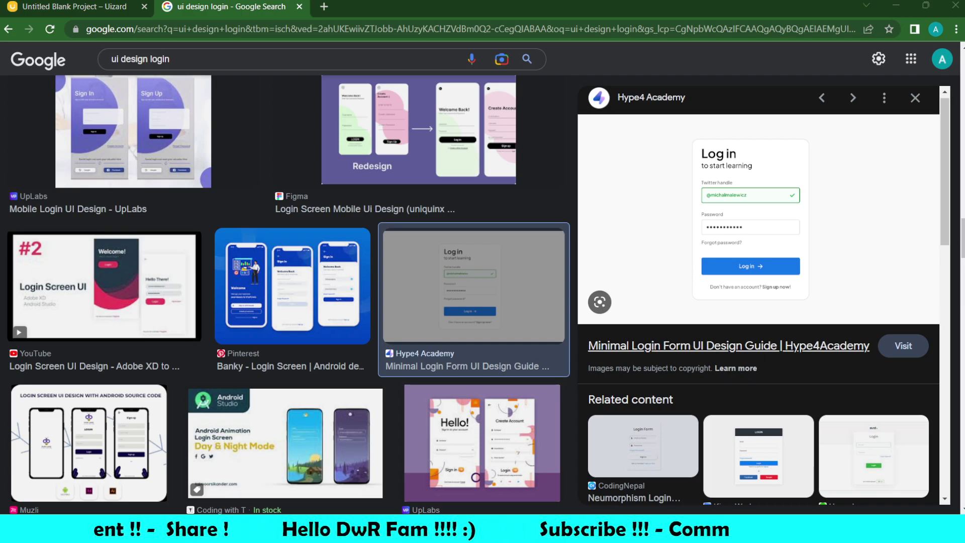
pyautogui.press('Return')
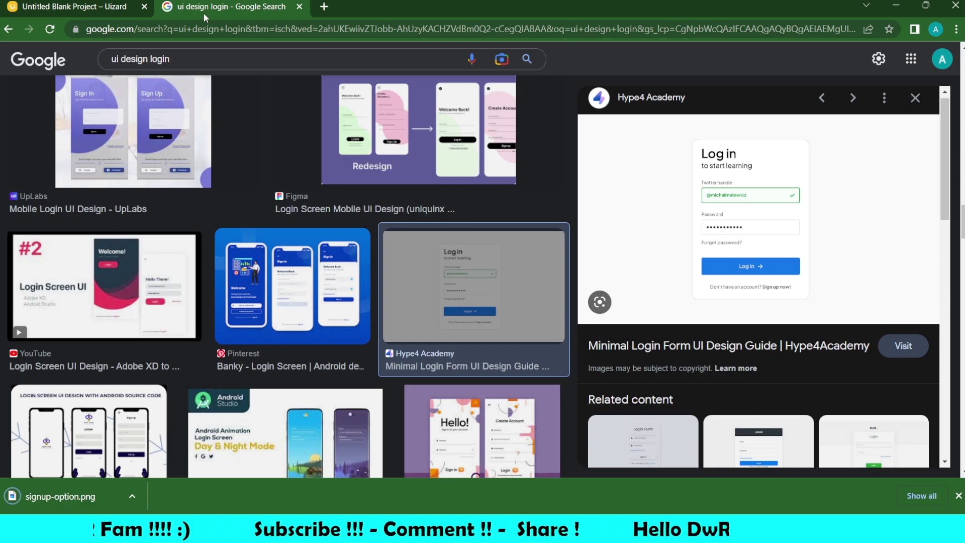
pyautogui.click(75, 6)
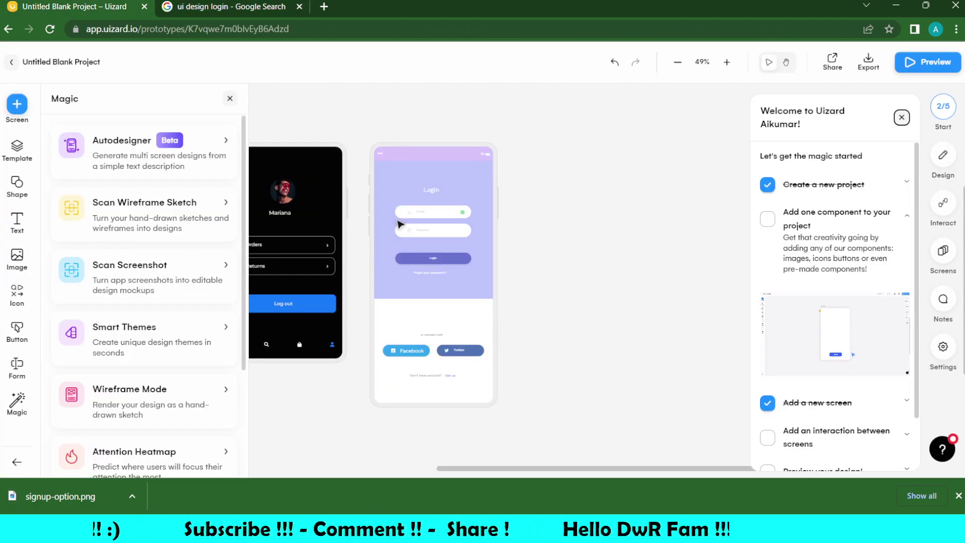
pyautogui.click(135, 279)
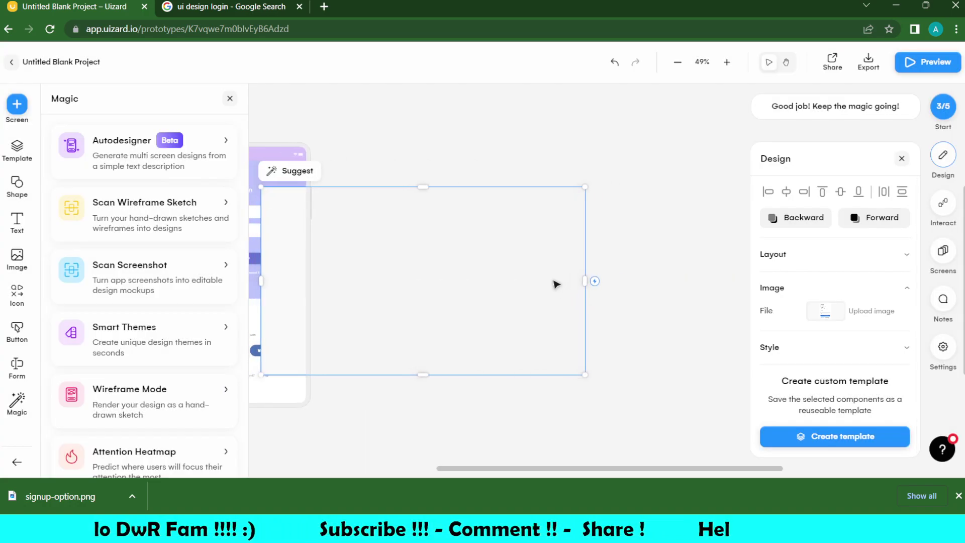
pyautogui.click(343, 147)
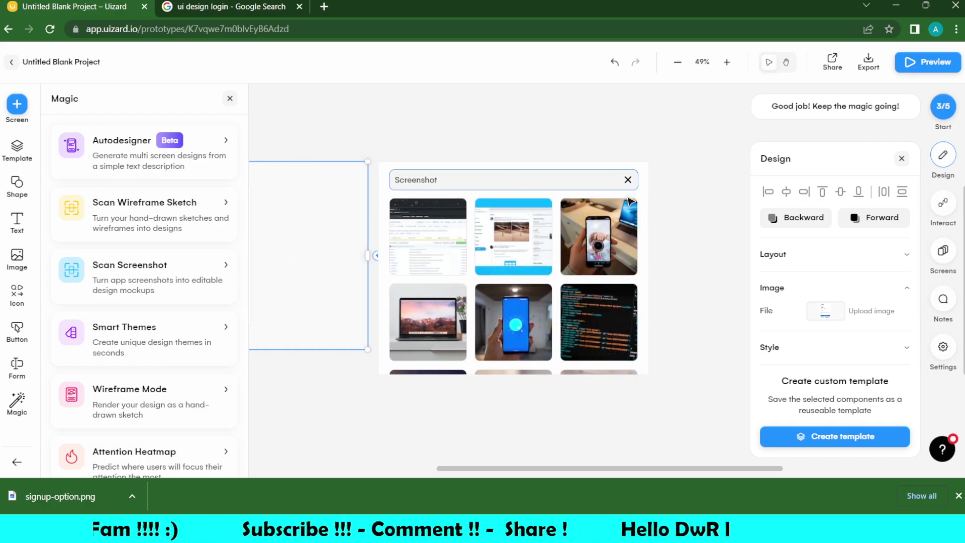
pyautogui.click(628, 181)
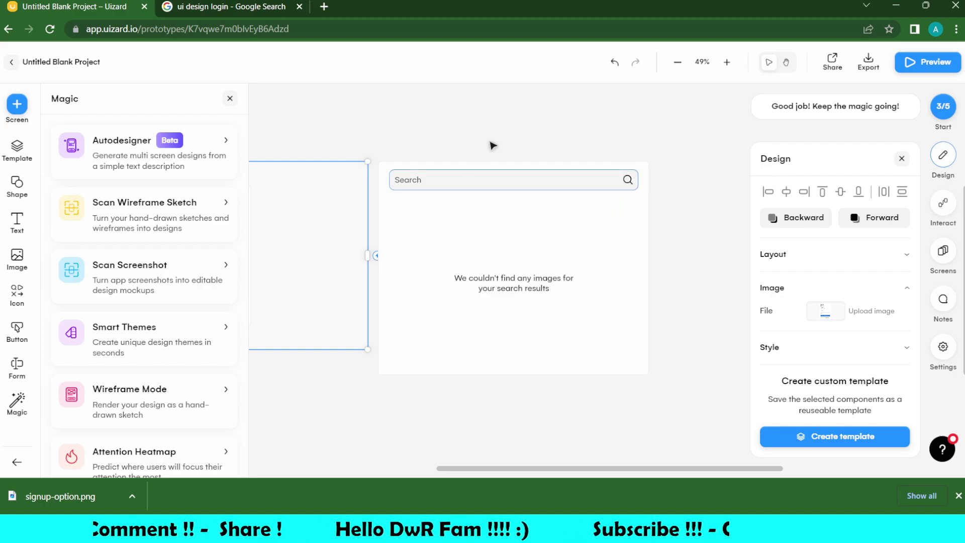
pyautogui.hscroll(-5, 491, 147)
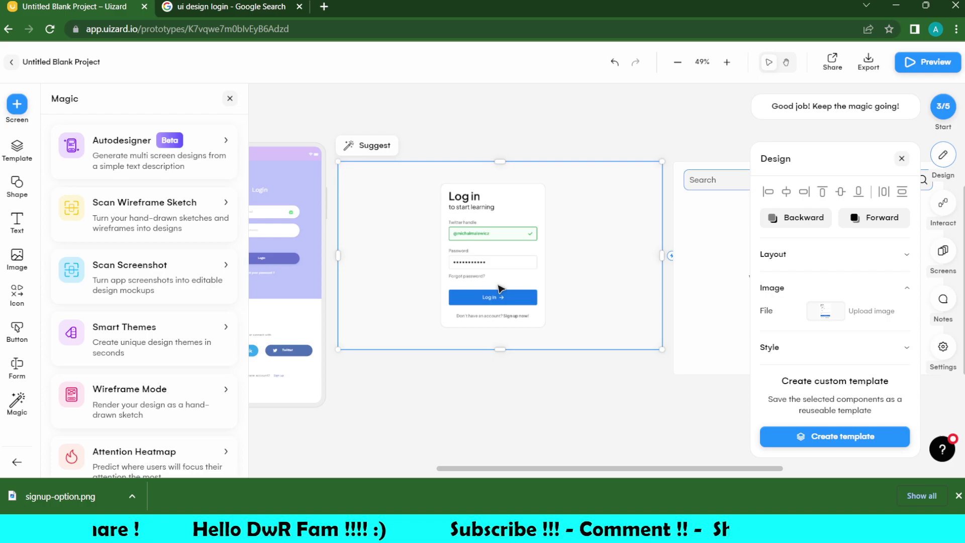
pyautogui.press('Delete')
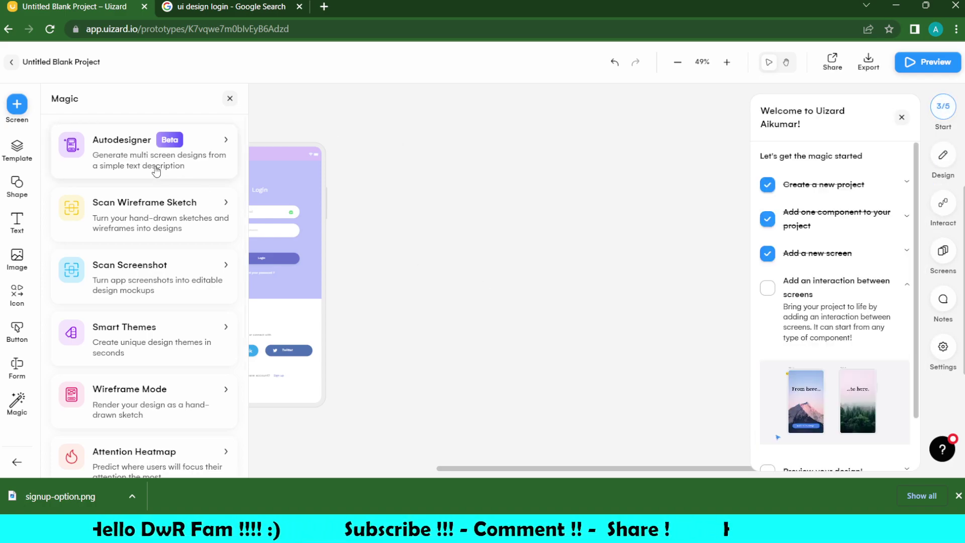
# Import the downloaded login form image as a new screen with Scan Screenshot, using the Web output size
pyautogui.click(133, 262)
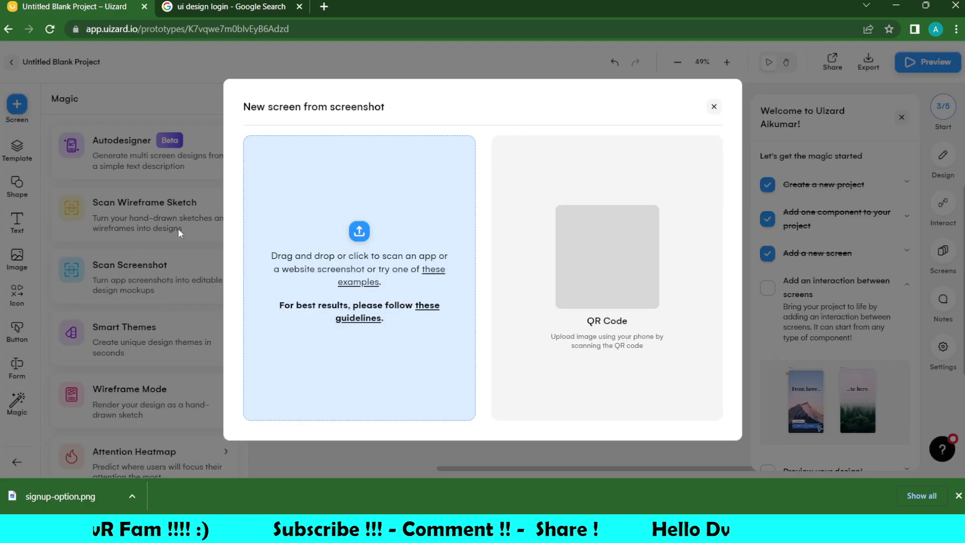
pyautogui.click(360, 245)
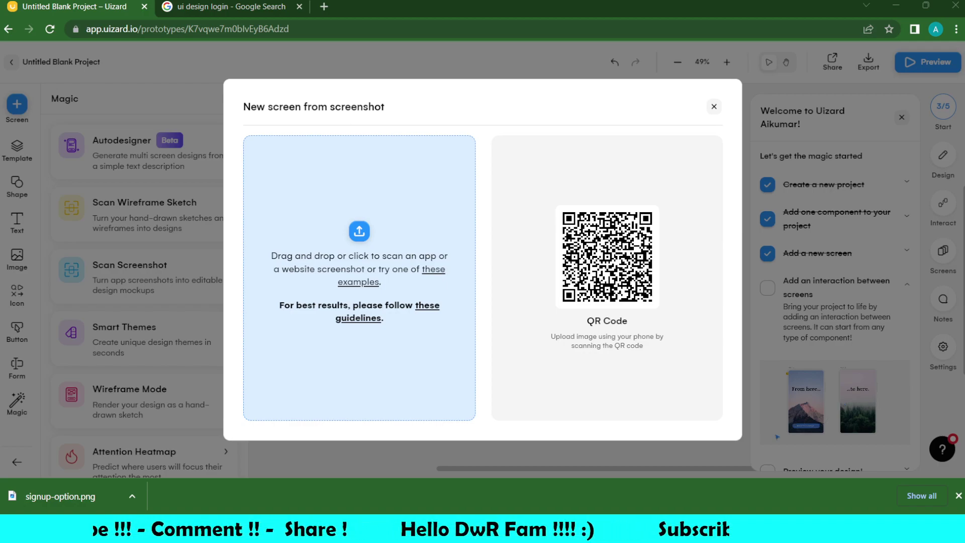
pyautogui.doubleClick(382, 285)
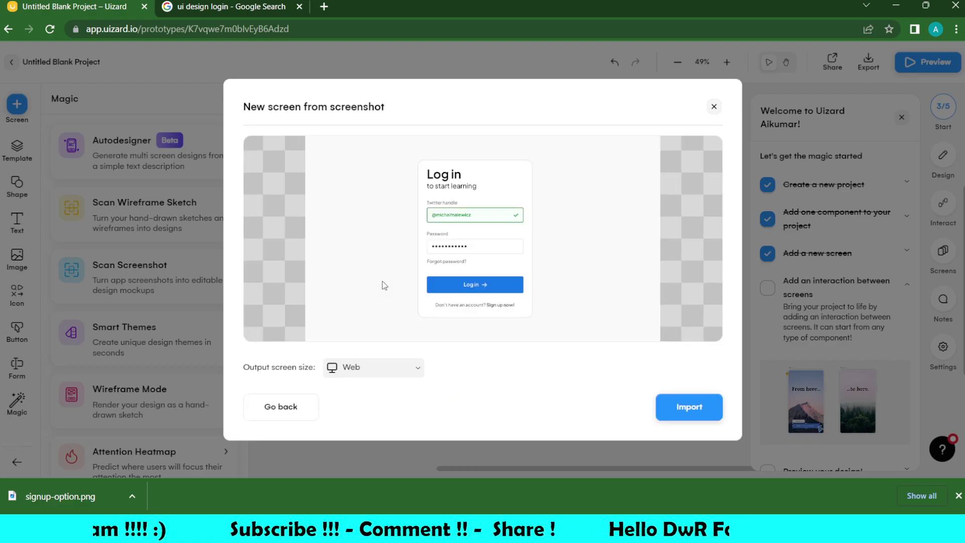
pyautogui.click(676, 408)
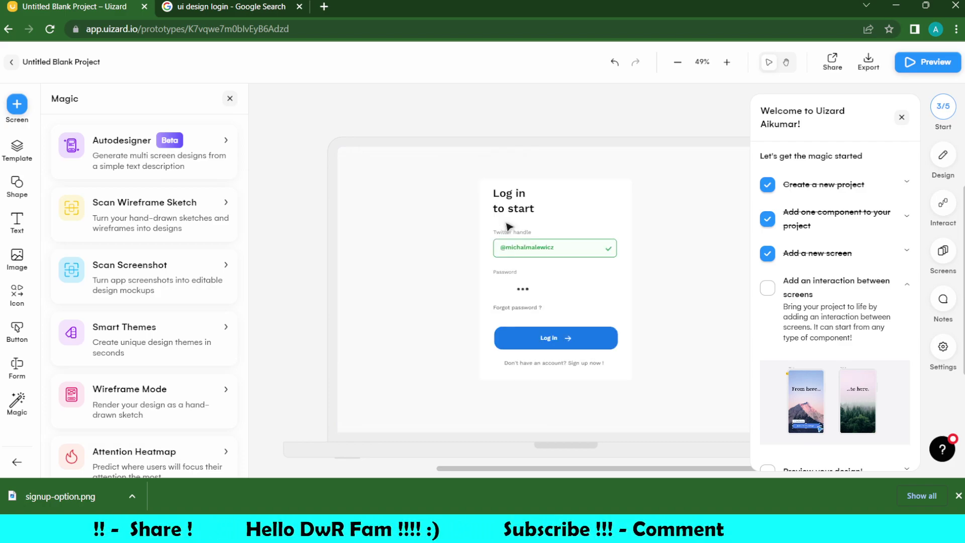
# Examine the scanned login screen's handle field, labels, password dots and card as separate editable elements
pyautogui.doubleClick(546, 254)
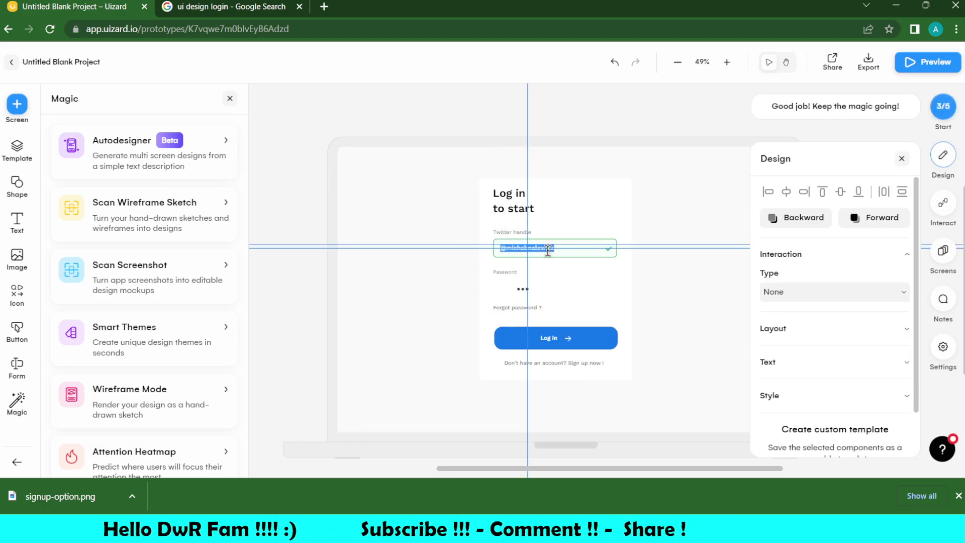
pyautogui.click(608, 248)
pyautogui.scroll(3, 607, 248)
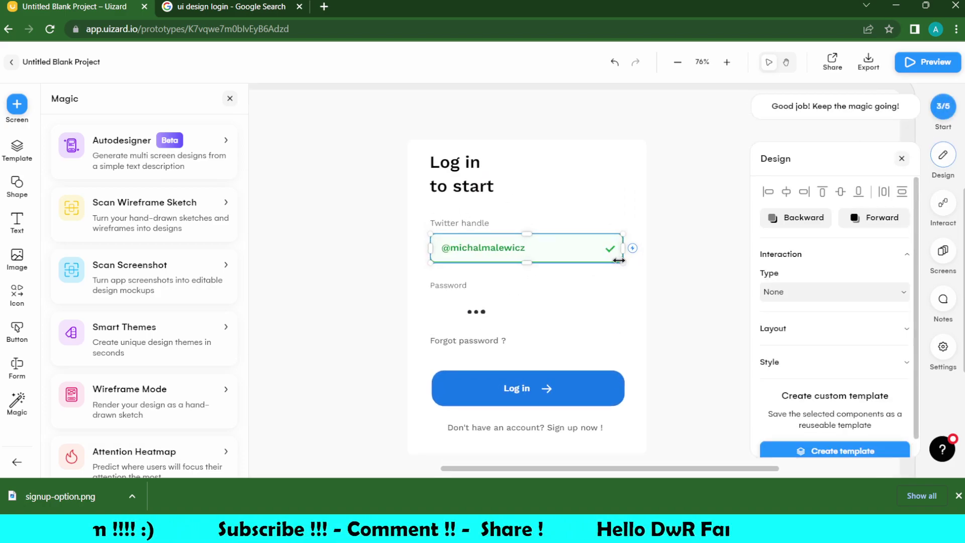
pyautogui.moveTo(617, 260)
pyautogui.mouseDown()
pyautogui.moveTo(631, 242)
pyautogui.moveTo(624, 248)
pyautogui.mouseUp()
pyautogui.hotkey('ctrl', 'z')
pyautogui.click(483, 221)
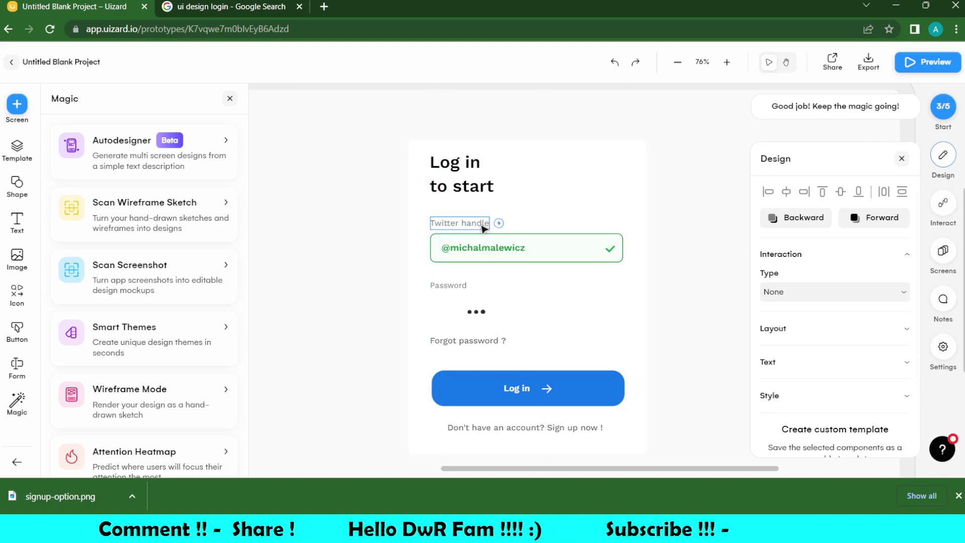
pyautogui.click(477, 315)
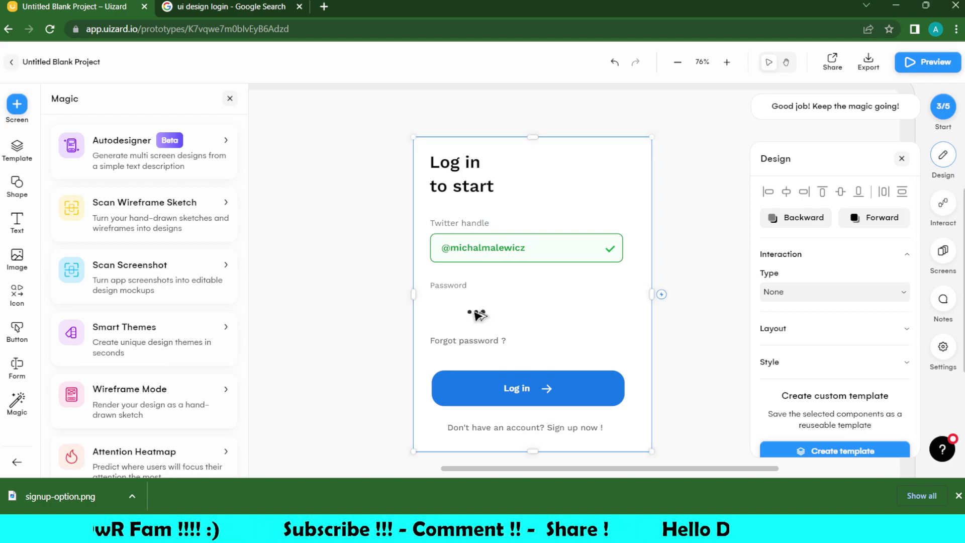
pyautogui.click(331, 184)
pyautogui.scroll(-2, 330, 184)
pyautogui.scroll(-1, 331, 184)
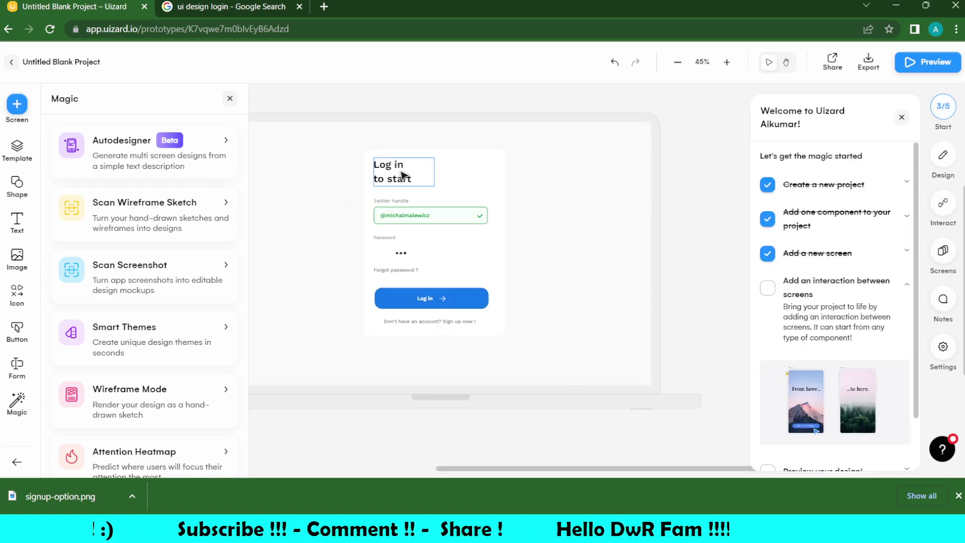
# Add the original login form image to the canvas and position it just below the scanned laptop screen
pyautogui.click(605, 272)
pyautogui.moveTo(606, 276); pyautogui.dragTo(487, 328)
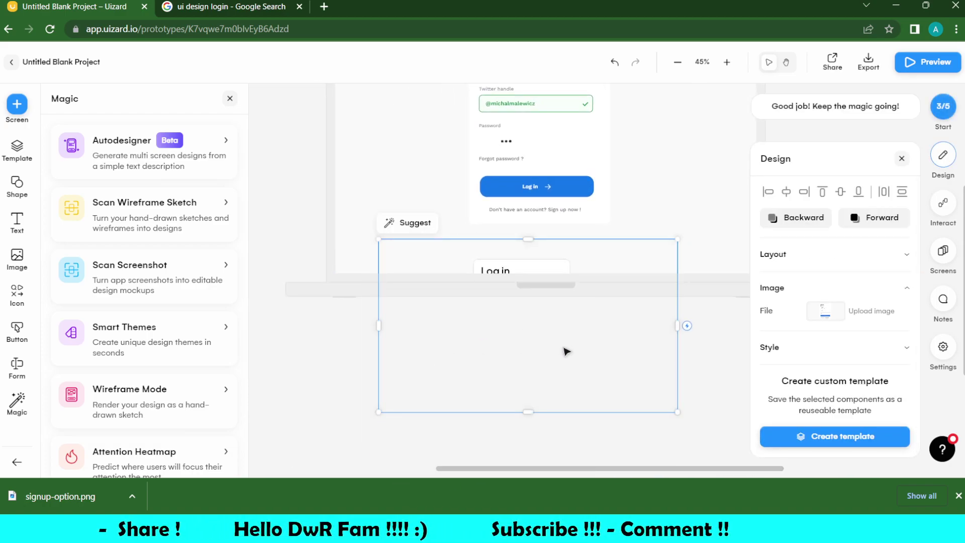
pyautogui.scroll(2, 567, 351)
pyautogui.scroll(-1, 566, 351)
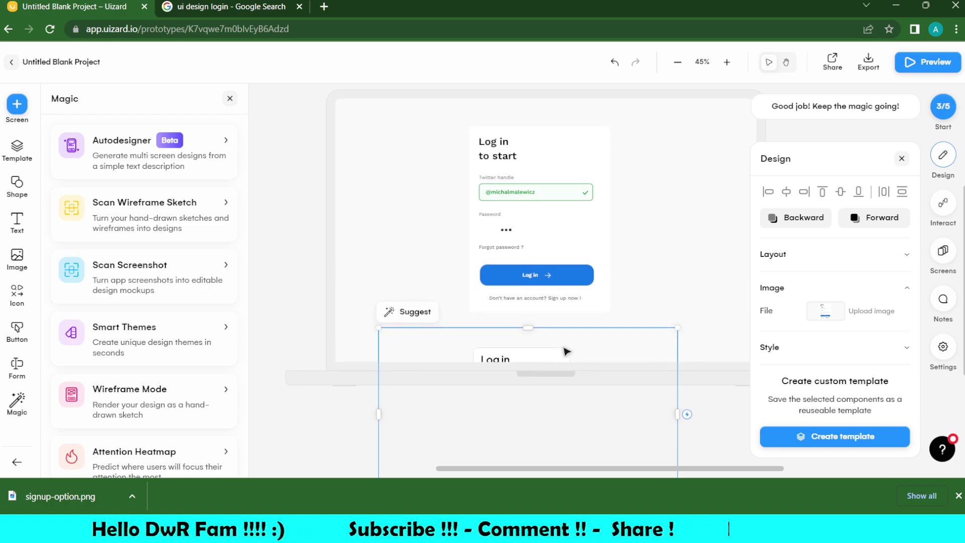
pyautogui.scroll(-4, 567, 351)
pyautogui.click(672, 384)
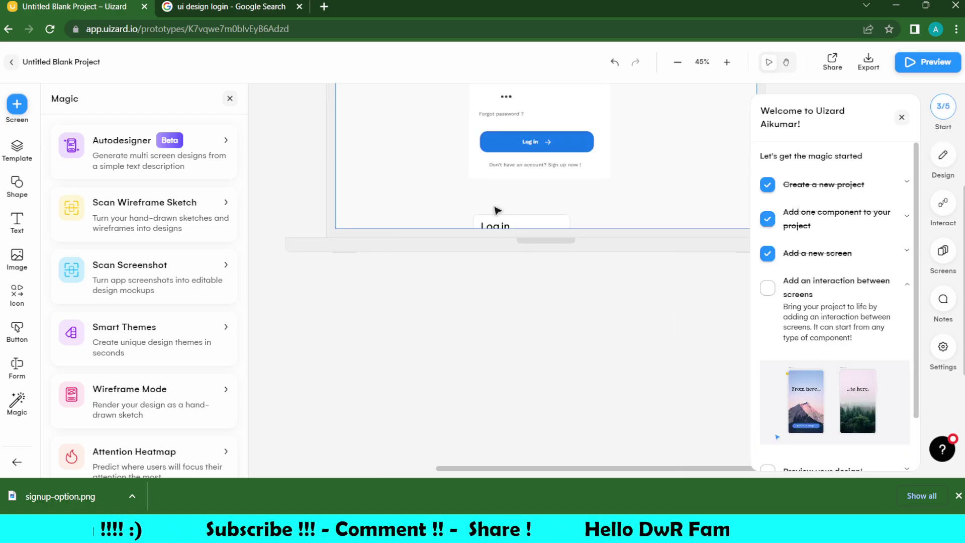
pyautogui.click(510, 232)
pyautogui.moveTo(557, 287); pyautogui.dragTo(558, 347)
pyautogui.hscroll(2, 558, 347)
pyautogui.scroll(-2, 556, 348)
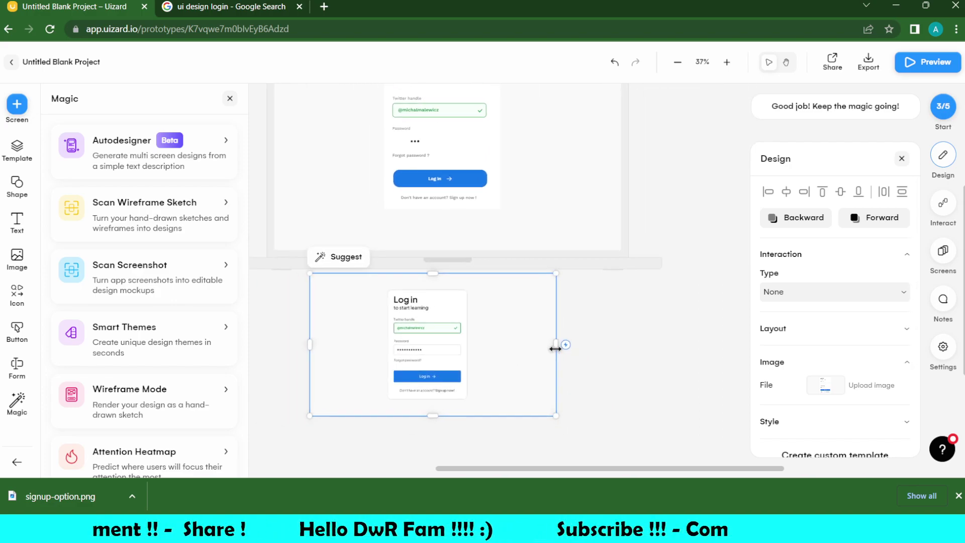
# Compare the scanned login screen's heading, fields and button with the original image below it
pyautogui.click(499, 122)
pyautogui.scroll(3, 527, 209)
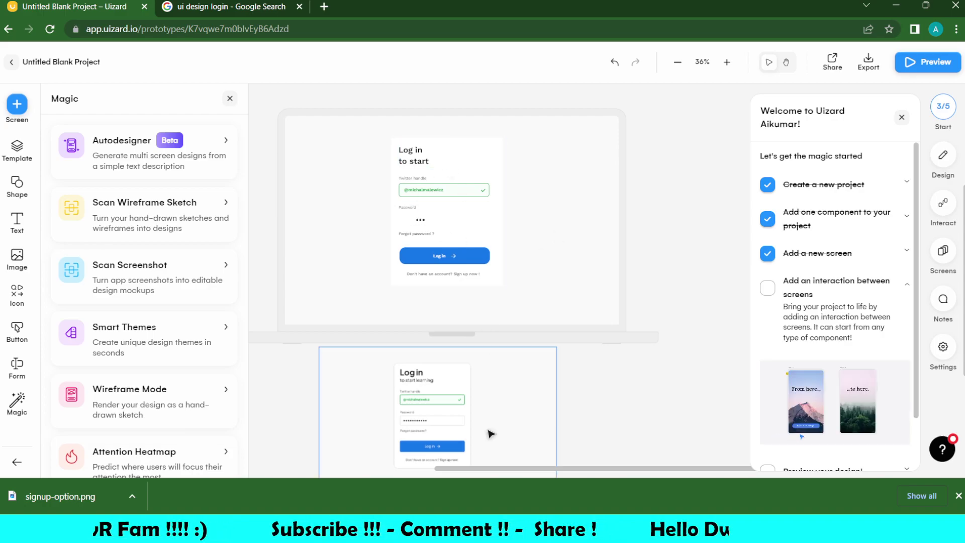
pyautogui.scroll(-3, 427, 416)
pyautogui.click(423, 319)
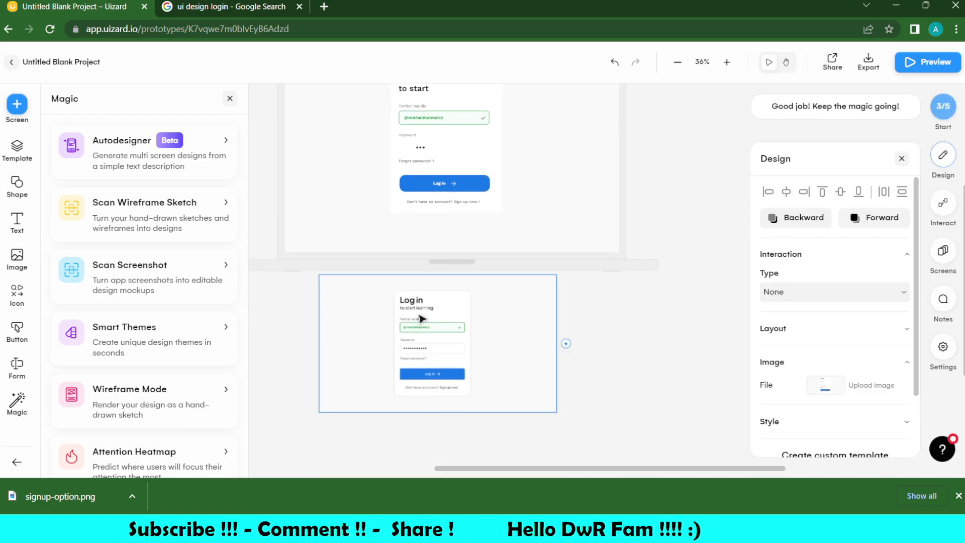
pyautogui.scroll(2, 423, 318)
pyautogui.scroll(5, 422, 318)
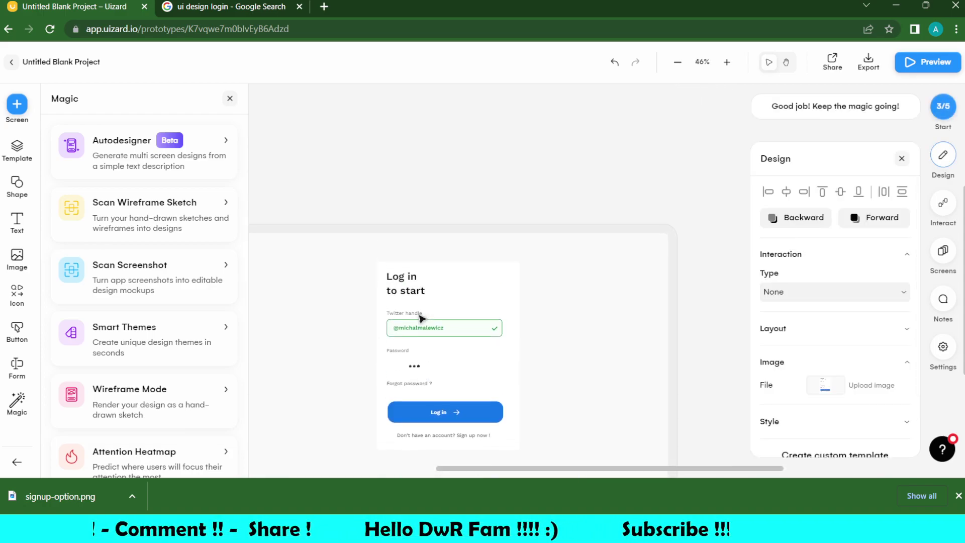
pyautogui.scroll(-5, 421, 318)
pyautogui.scroll(3, 421, 318)
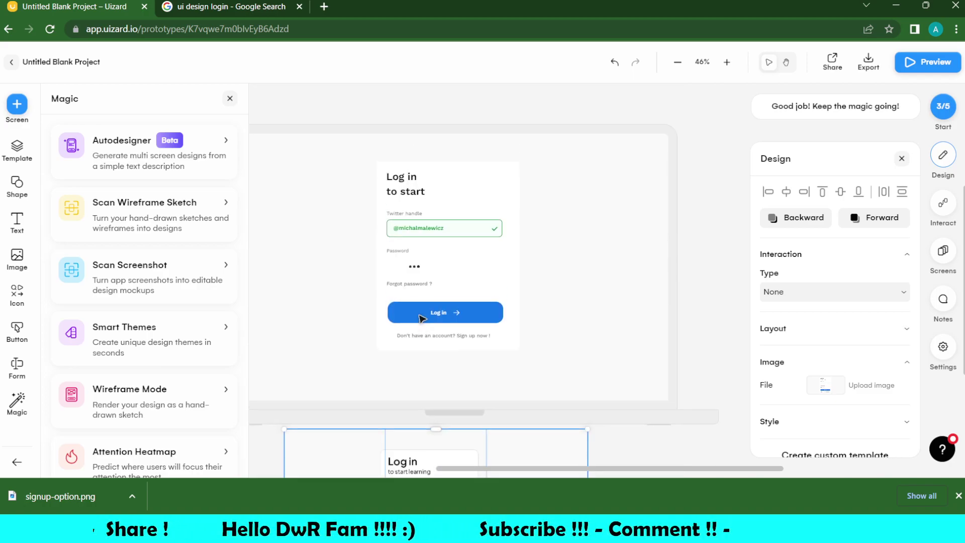
pyautogui.scroll(-3, 422, 317)
pyautogui.scroll(3, 421, 318)
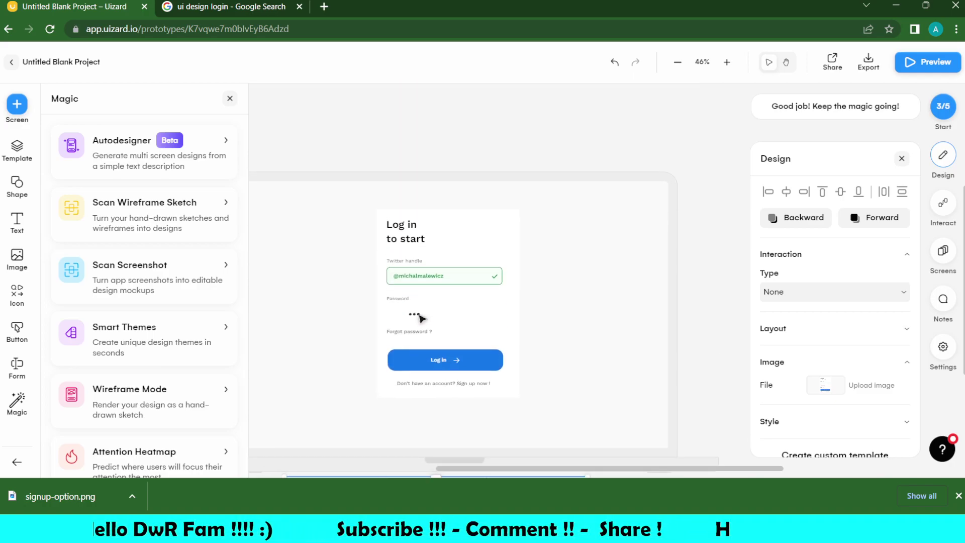
pyautogui.scroll(-3, 433, 334)
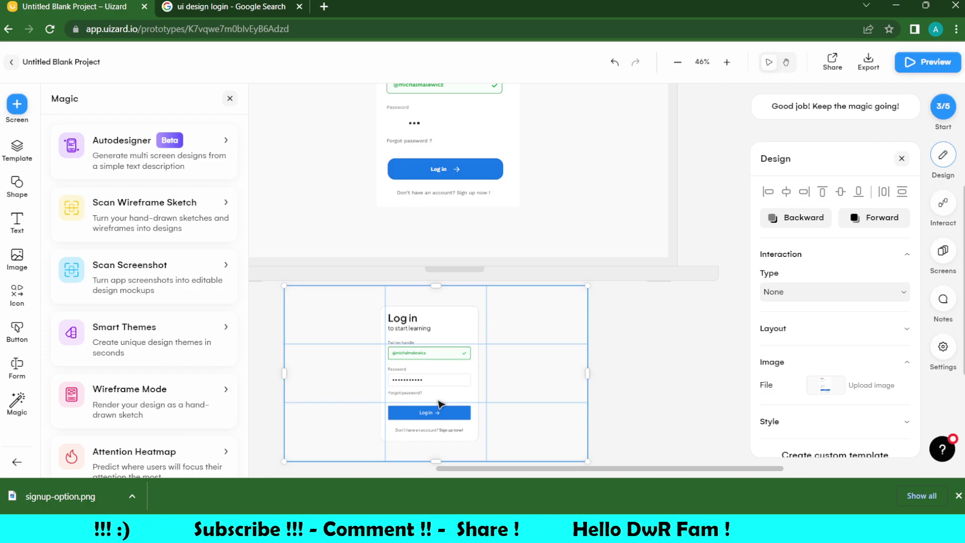
pyautogui.scroll(2, 441, 404)
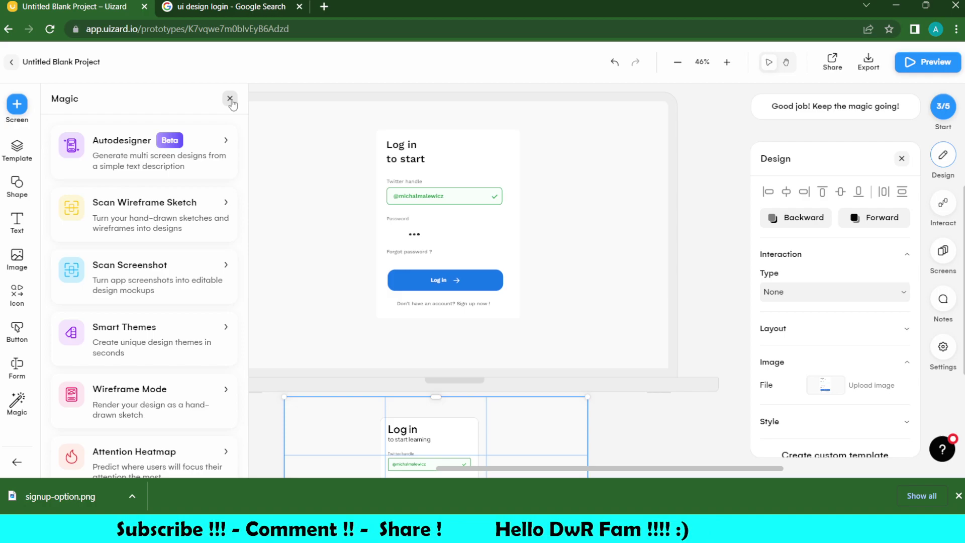
# Look through the remaining Magic tools and take a closer look at the scanned login form
pyautogui.scroll(-3, 159, 347)
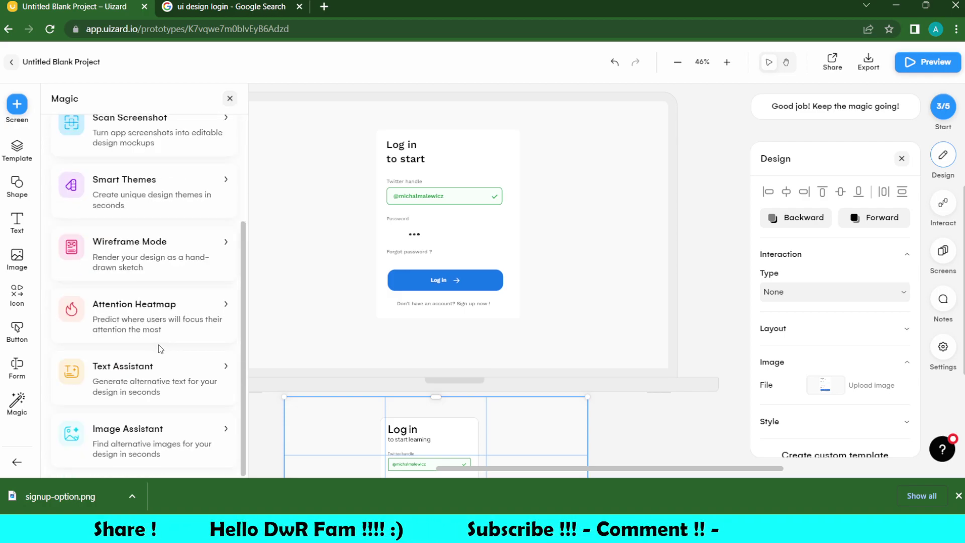
pyautogui.scroll(3, 158, 345)
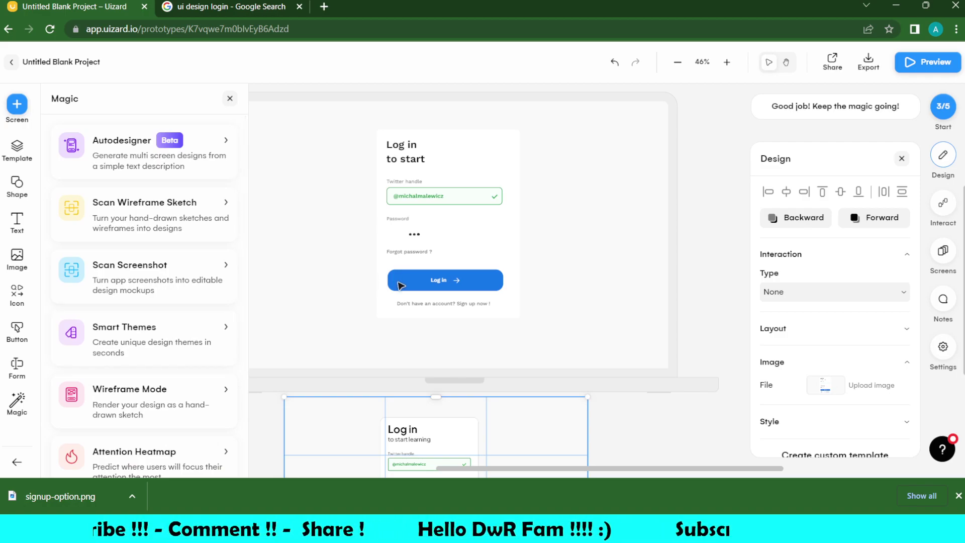
pyautogui.scroll(3, 470, 283)
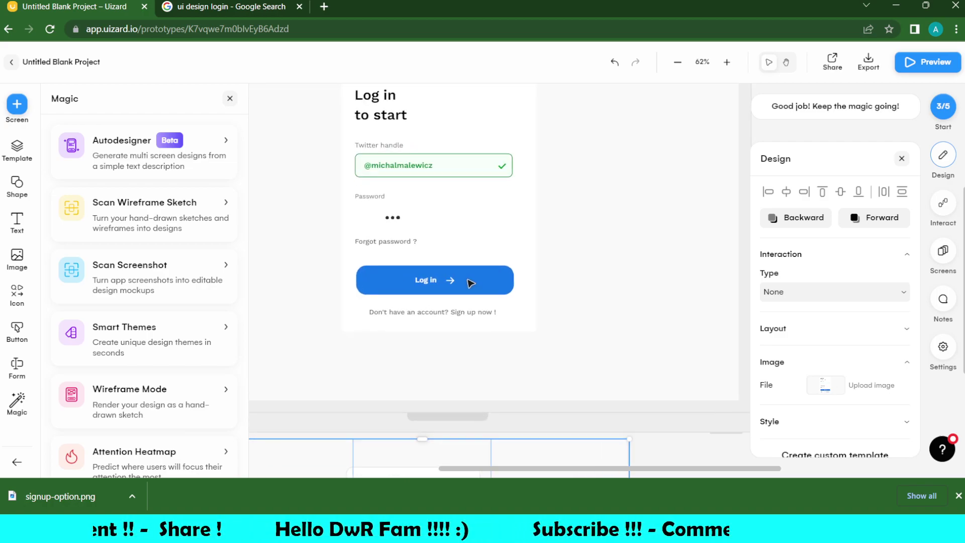
# Preview Behance's Login Screen Projects in the "ui design login" image results and return to the scanned login screen in Uizard
pyautogui.click(257, 6)
pyautogui.scroll(-10, 436, 274)
pyautogui.scroll(2, 436, 274)
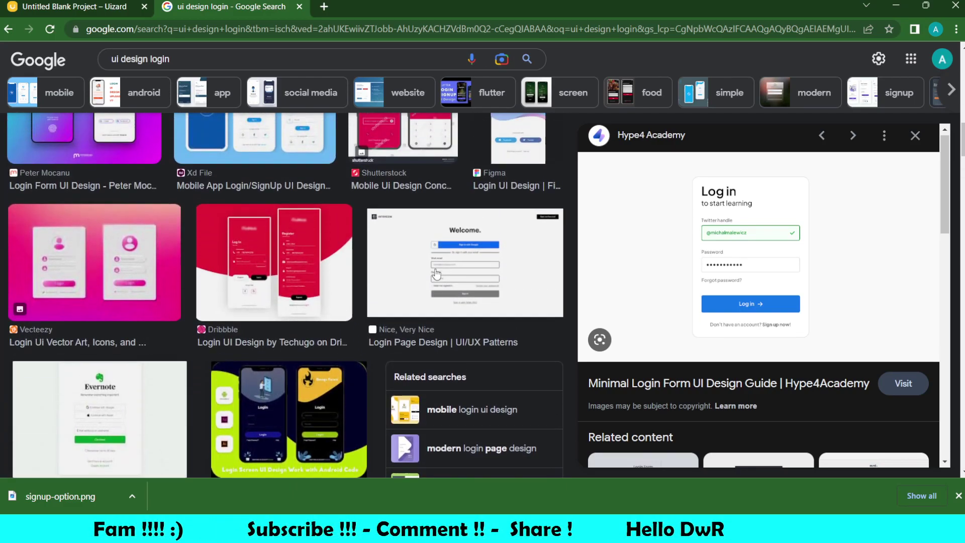
pyautogui.scroll(1, 436, 274)
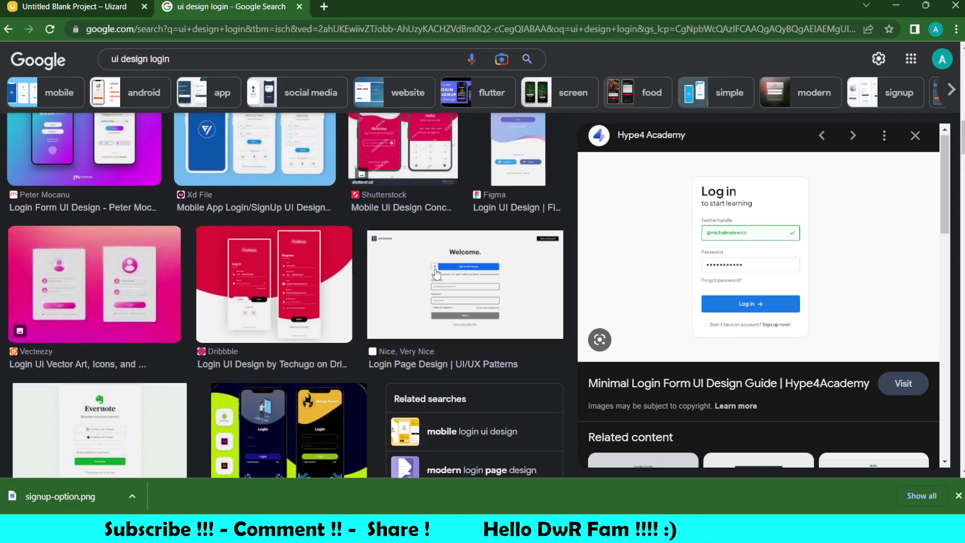
pyautogui.scroll(3, 436, 274)
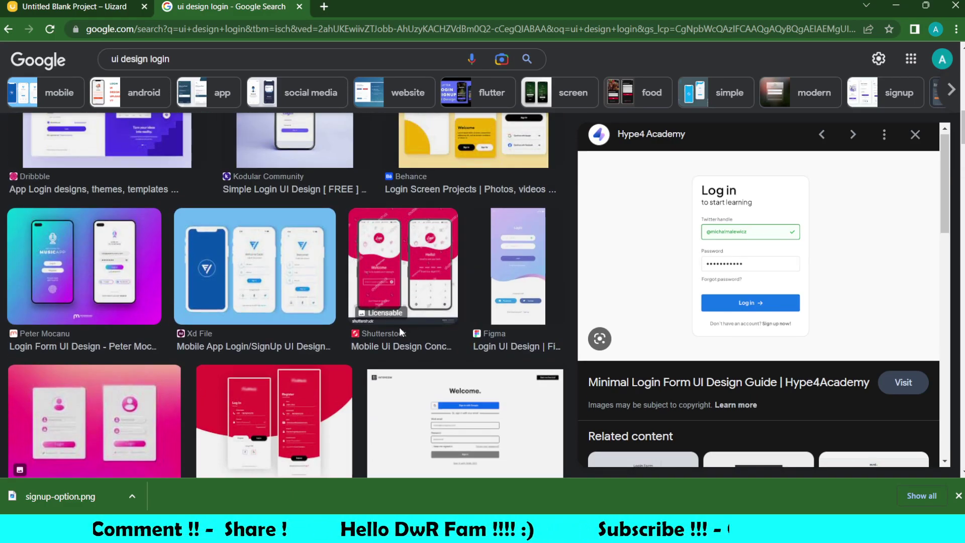
pyautogui.scroll(4, 368, 252)
pyautogui.keyDown('ctrl'); pyautogui.scroll(1, 397, 319); pyautogui.keyUp('ctrl')
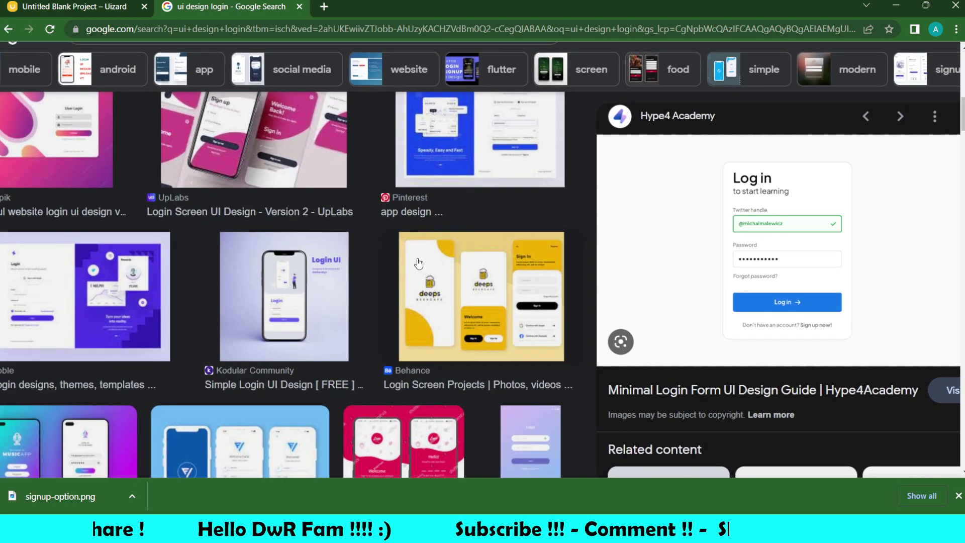
pyautogui.click(401, 308)
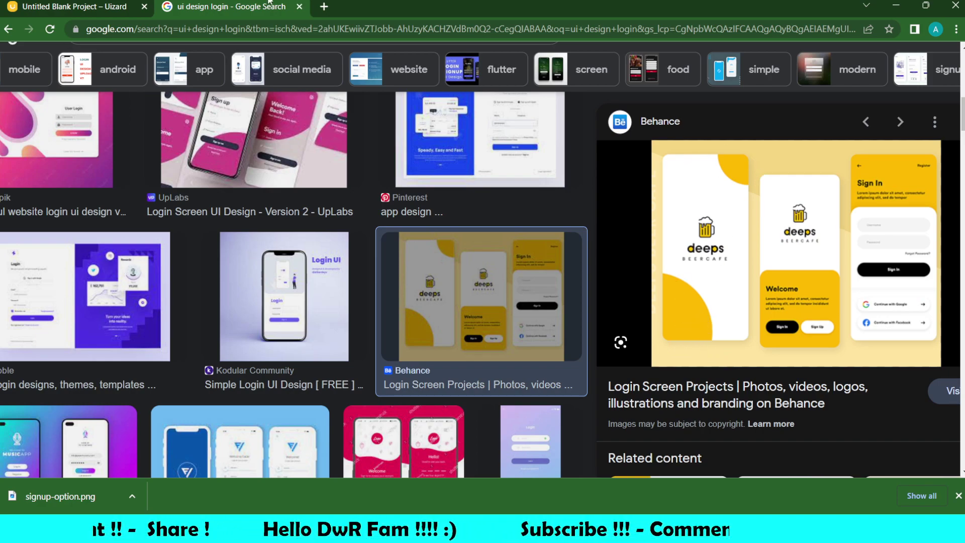
pyautogui.click(97, 3)
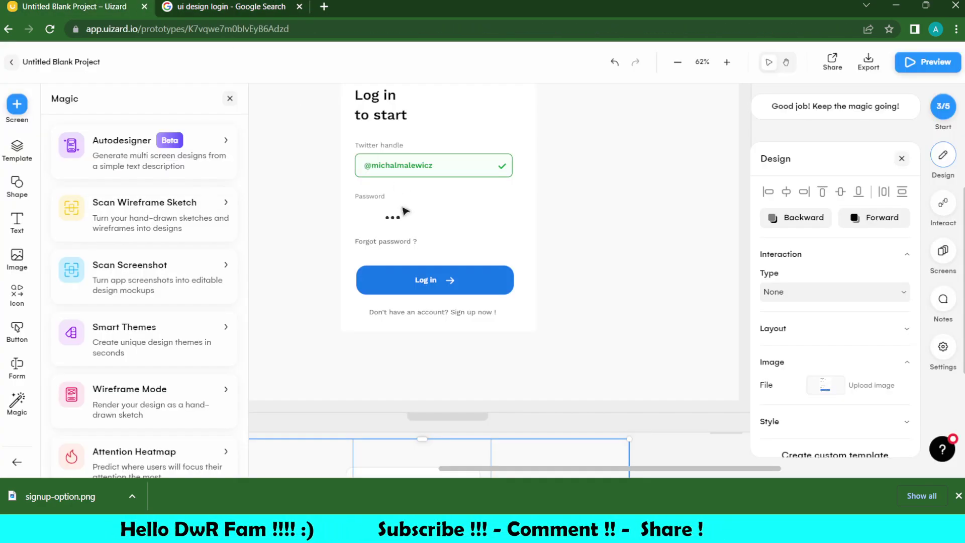
pyautogui.scroll(-3, 406, 210)
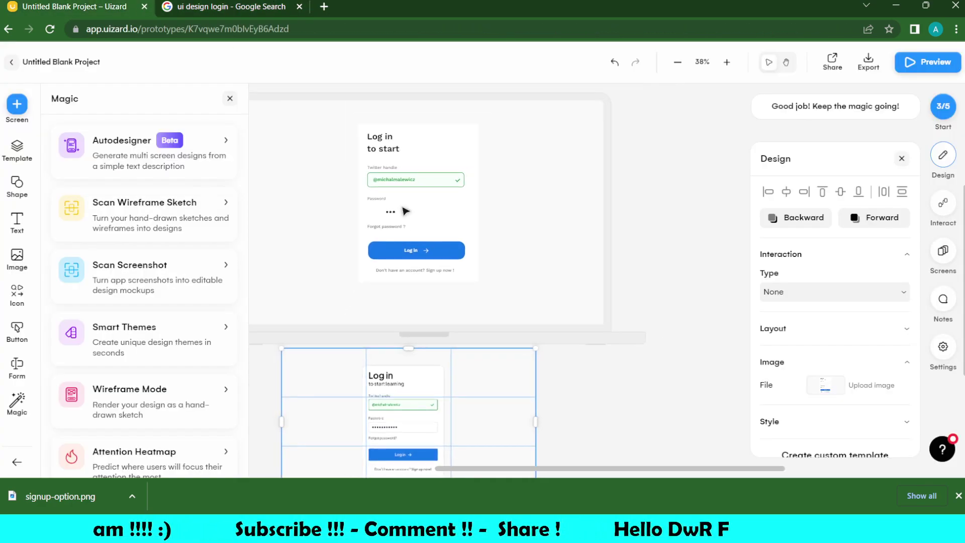